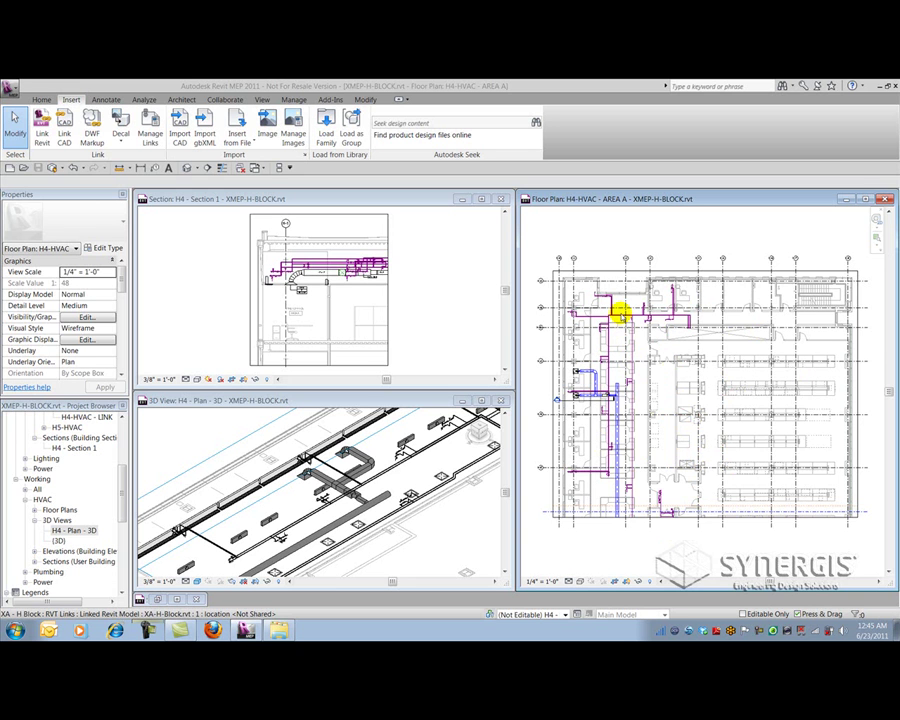
Examine the linked MU2-H4-Block_K15.dwg piping and the building section marker beside the ducts in the H4-HVAC - AREA A floor plan
left_click(600, 249)
scroll(612, 312, "up", 5)
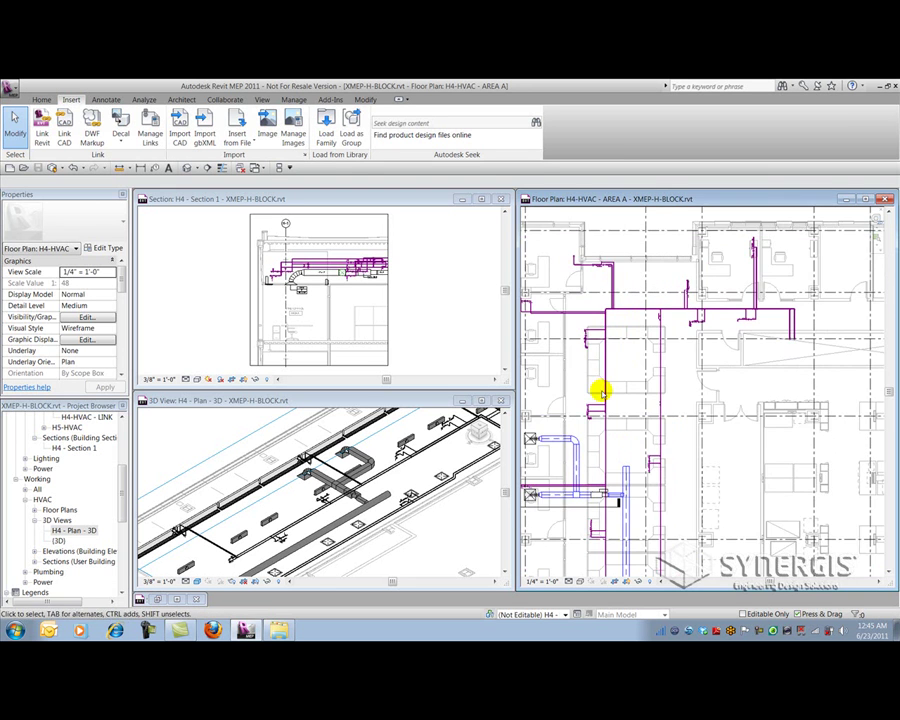
scroll(665, 488, "up", 6)
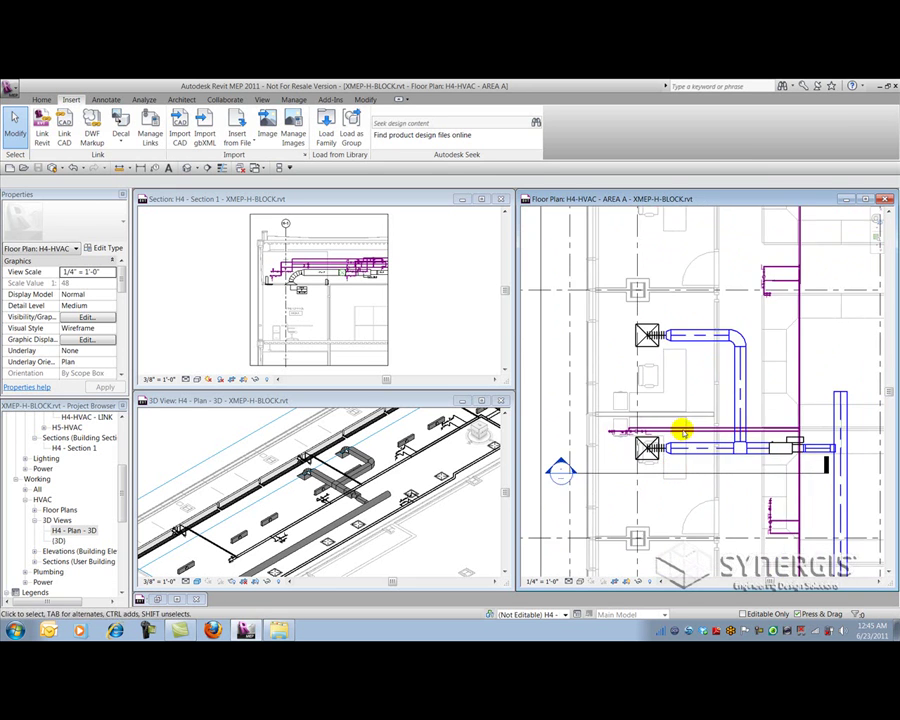
left_click(672, 430)
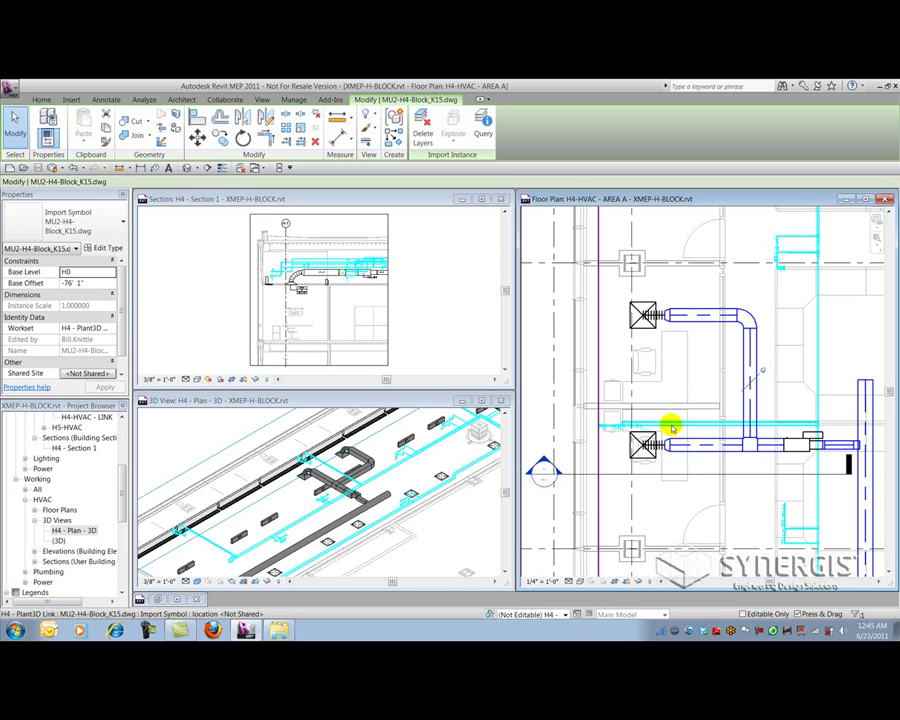
left_click(613, 474)
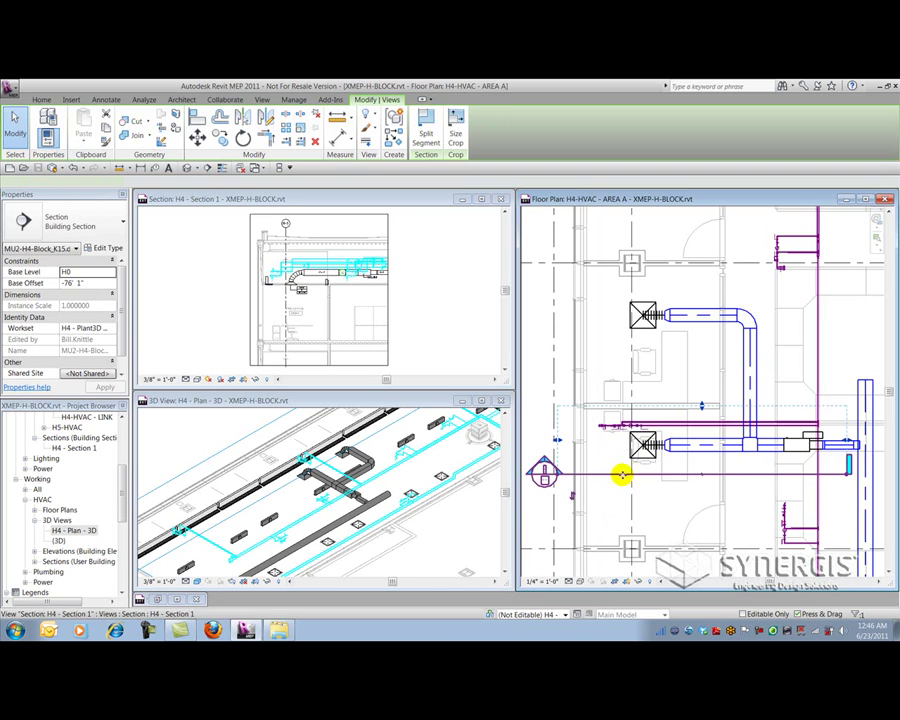
left_click(402, 340)
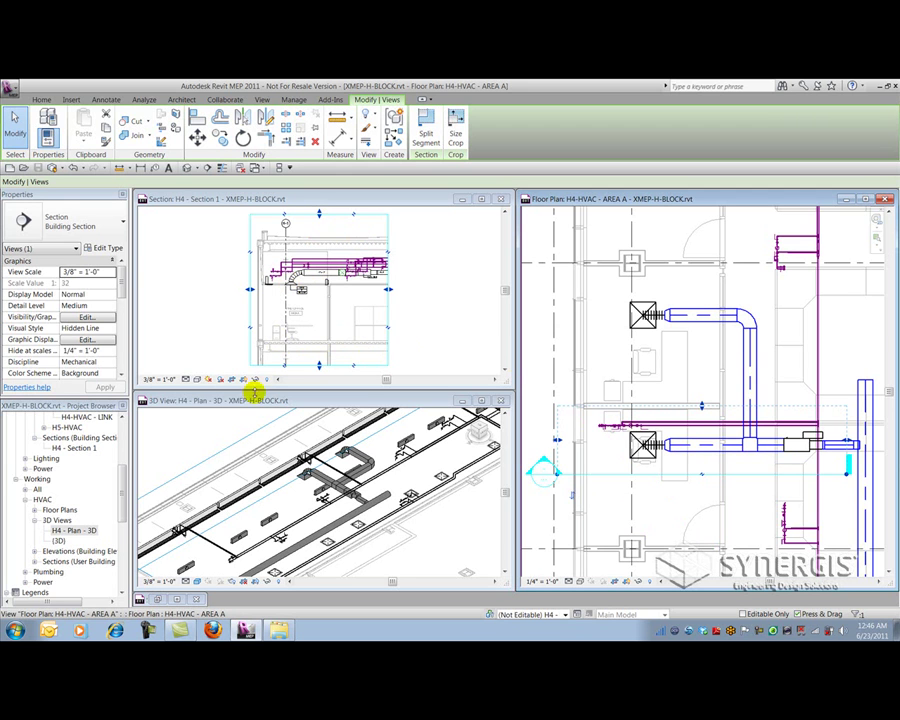
Bring the whole floor into sight in the H4 - Plan - 3D view and select its section box
left_click(230, 433)
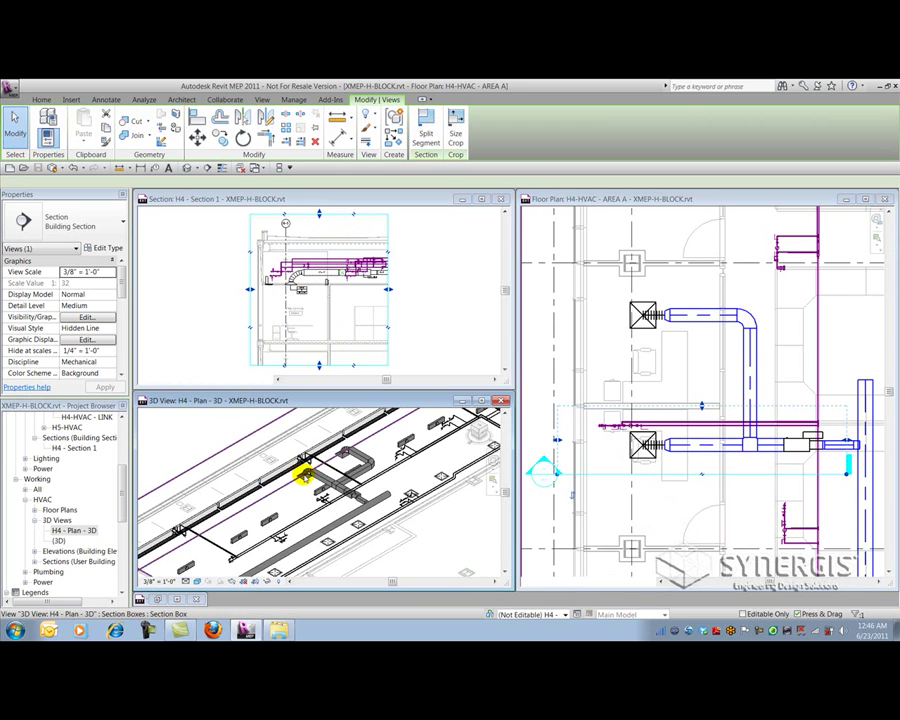
scroll(330, 466, "down", 5)
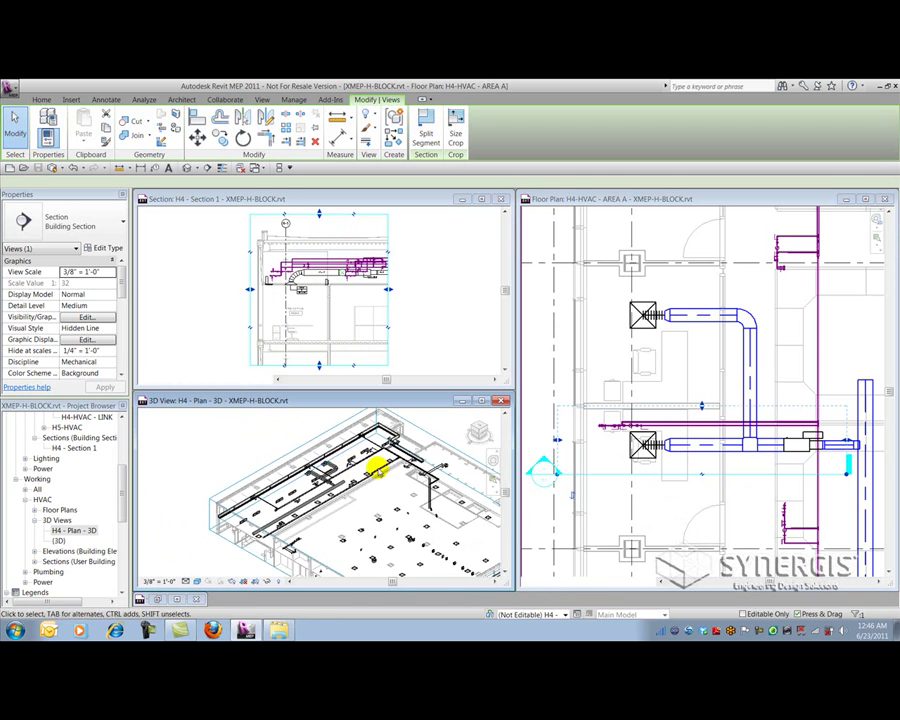
middle_click_drag(390, 477, 338, 462)
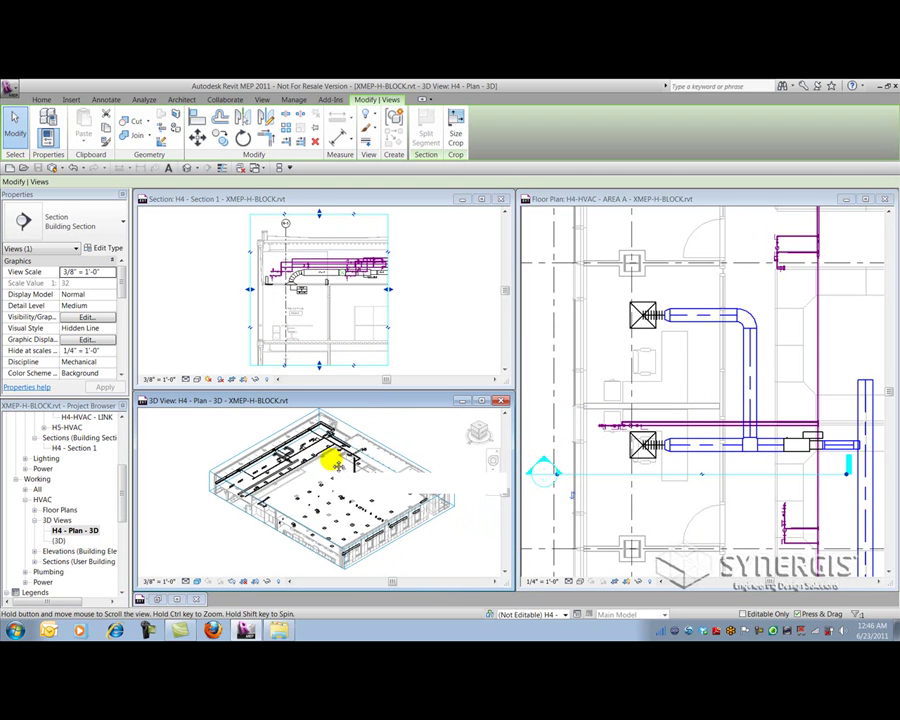
left_click(234, 452)
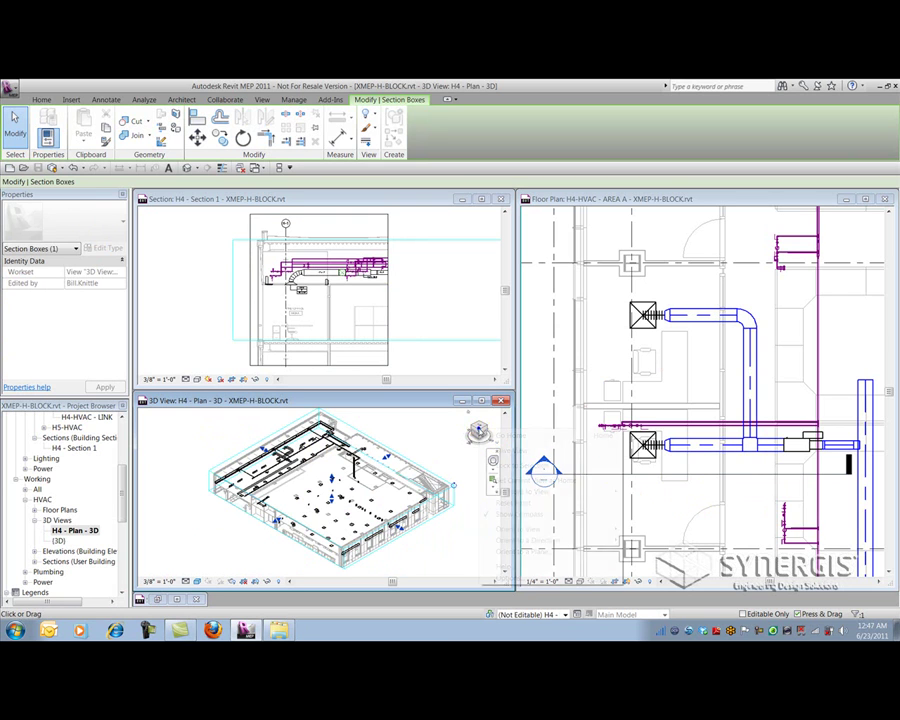
right_click(478, 430)
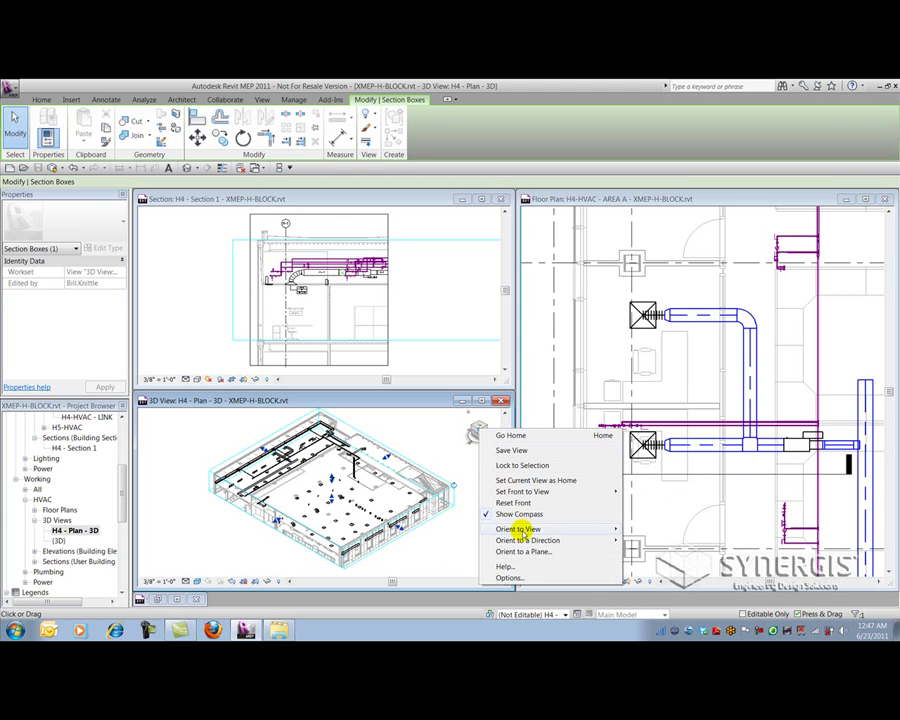
mouse_move(518, 528)
mouse_move(656, 530)
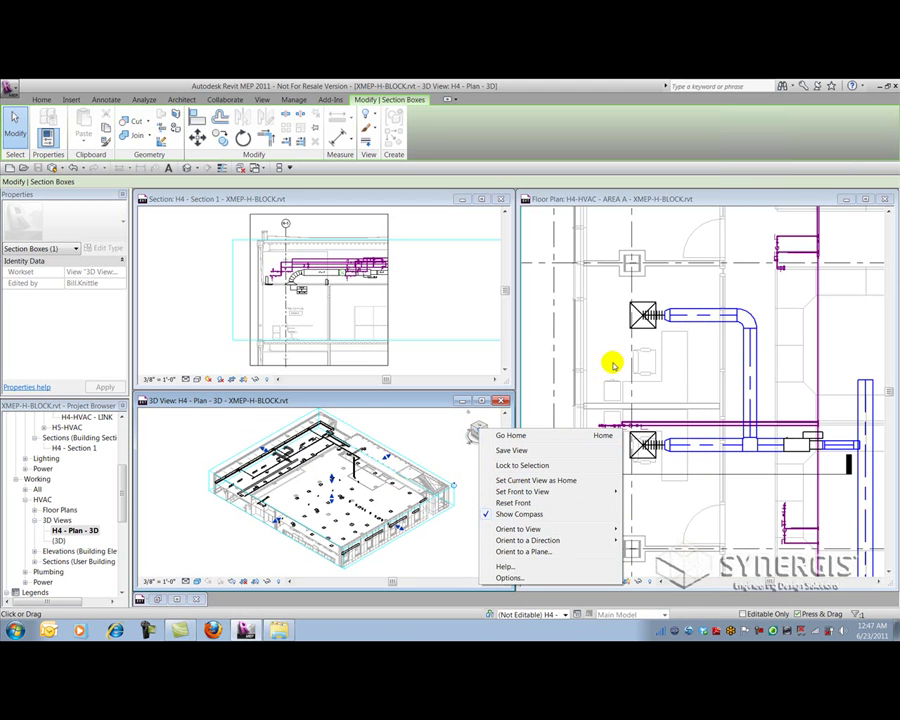
left_click(414, 307)
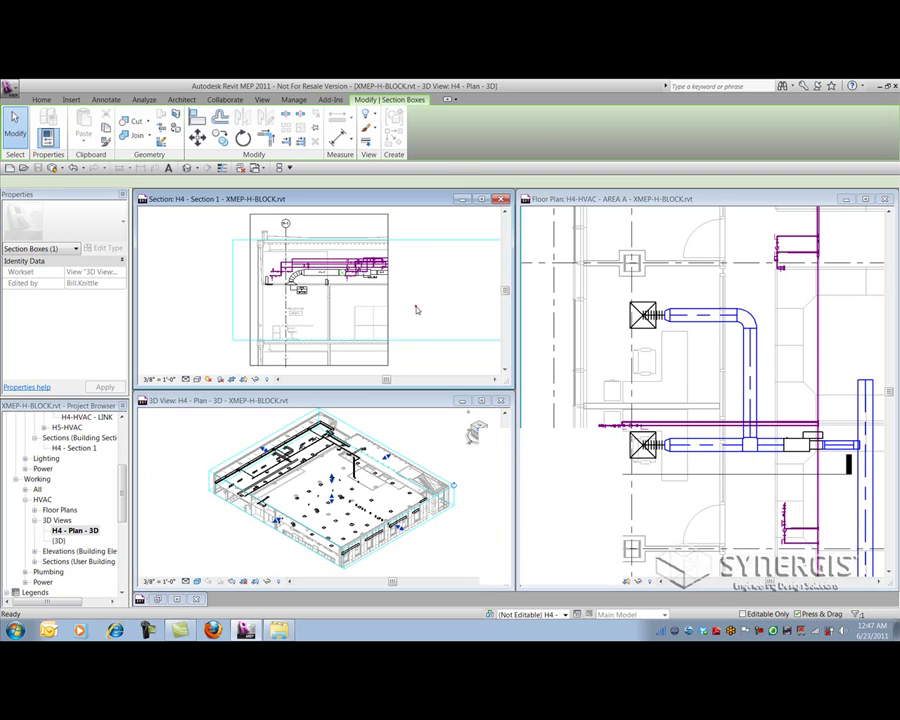
Inspect the ductwork and piping above the PHD office in the maximized H4 - Section 1 view, and tile the view windows again
left_click(374, 298)
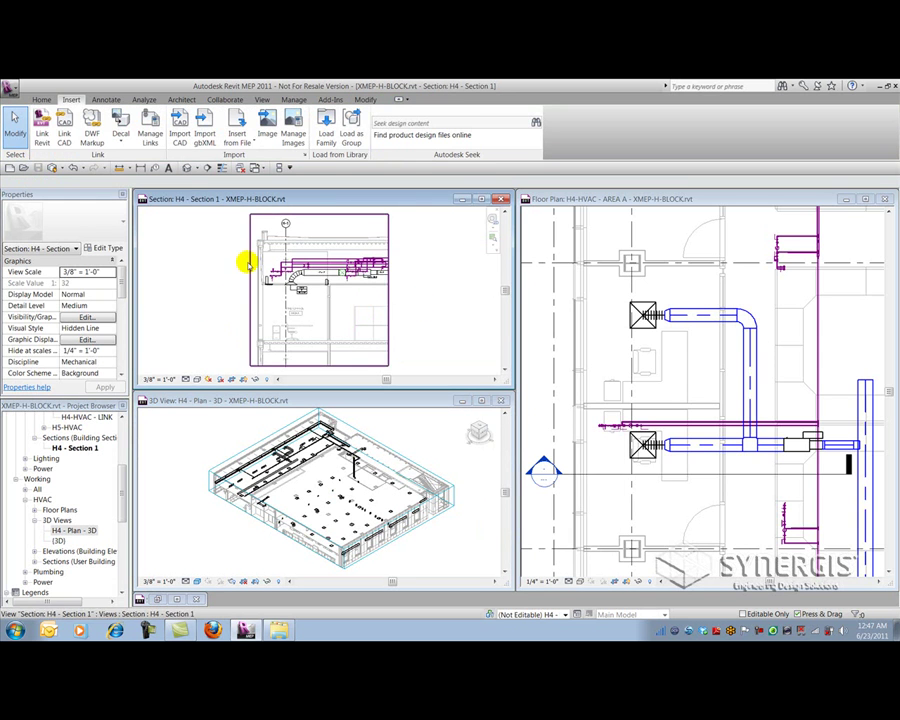
left_click(481, 199)
middle_click_drag(334, 301, 370, 342)
scroll(370, 330, "up", 6)
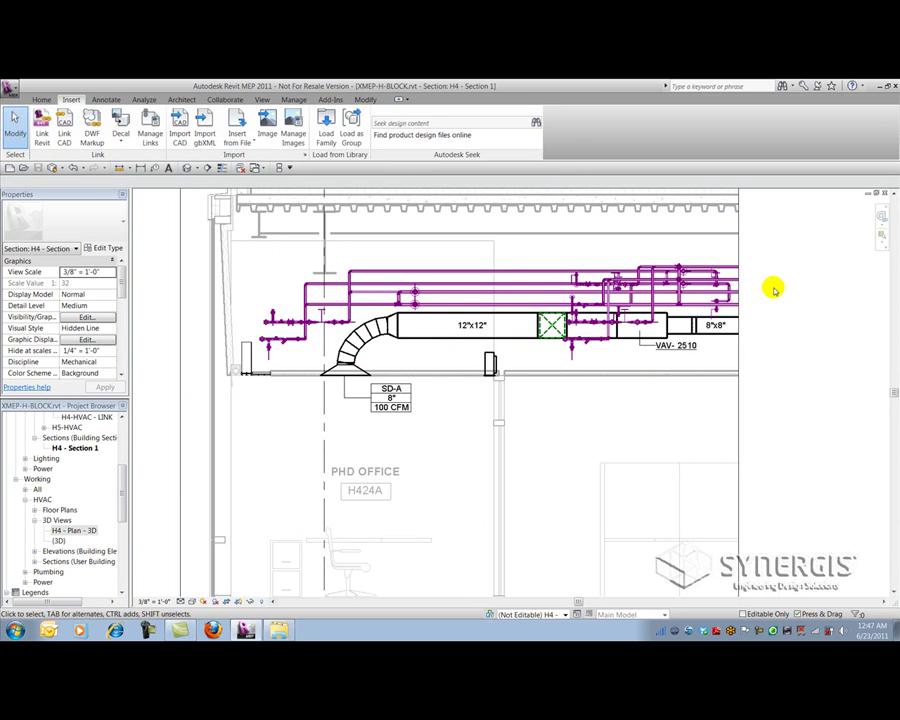
key("w")
key("t")
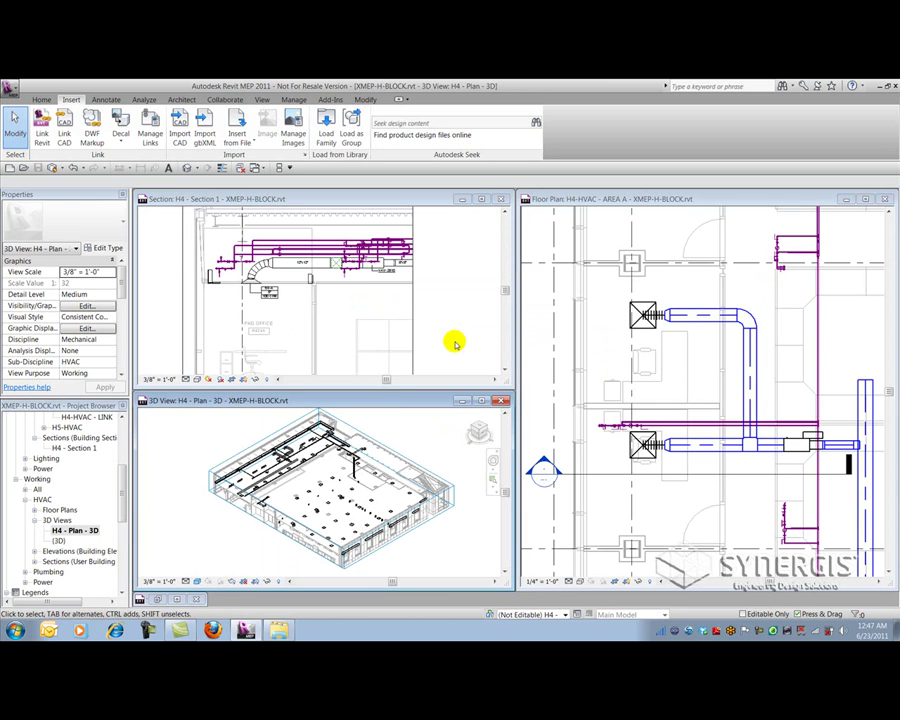
Orient the H4 - Plan - 3D view to Section: H4 - Section 1 and enlarge the cut model
right_click(480, 431)
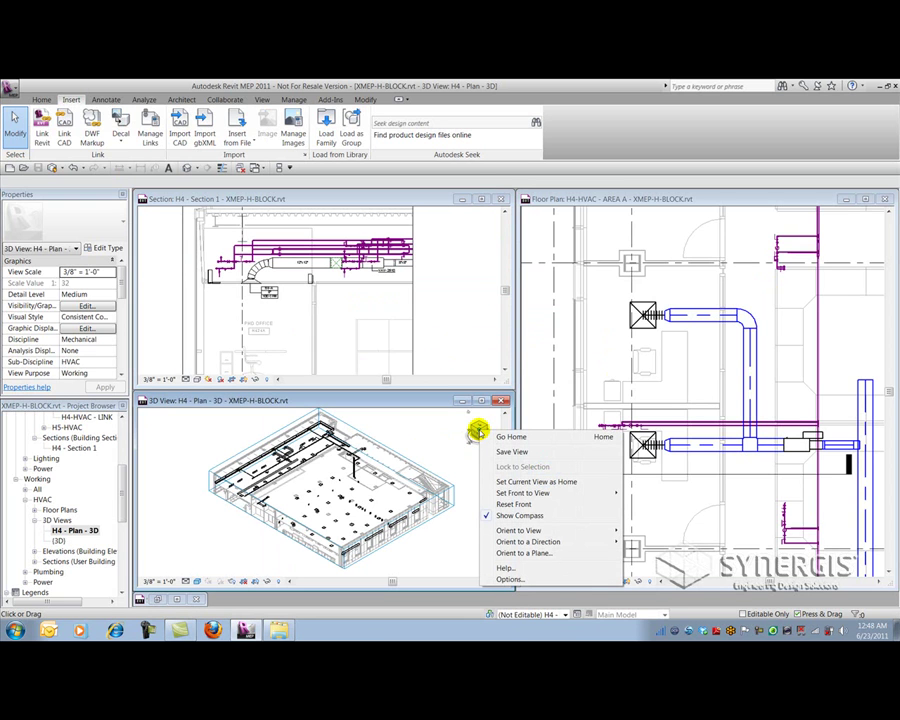
mouse_move(528, 530)
mouse_move(652, 554)
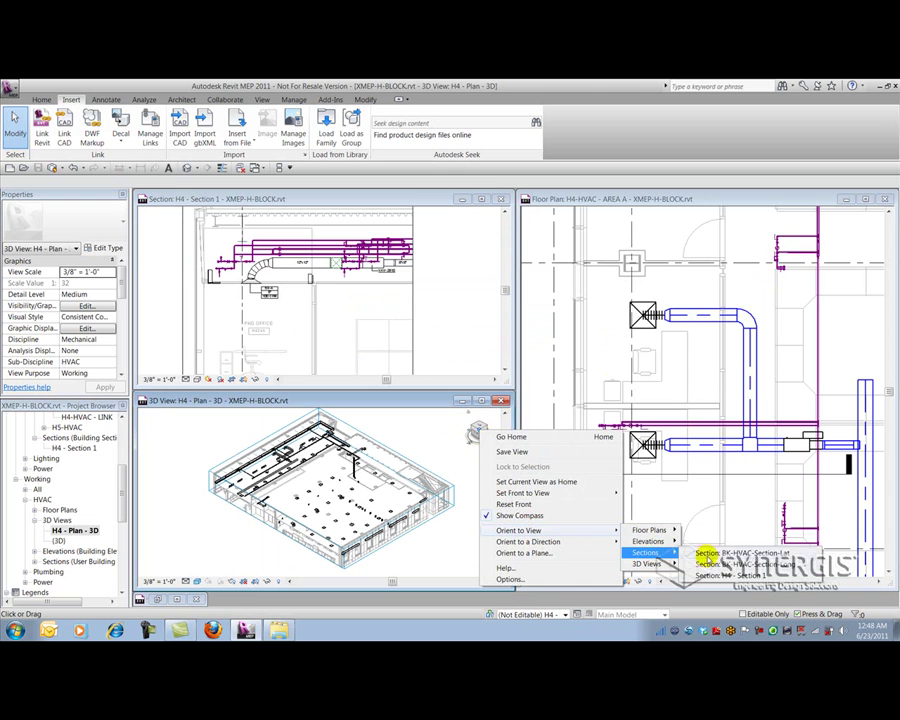
left_click(735, 575)
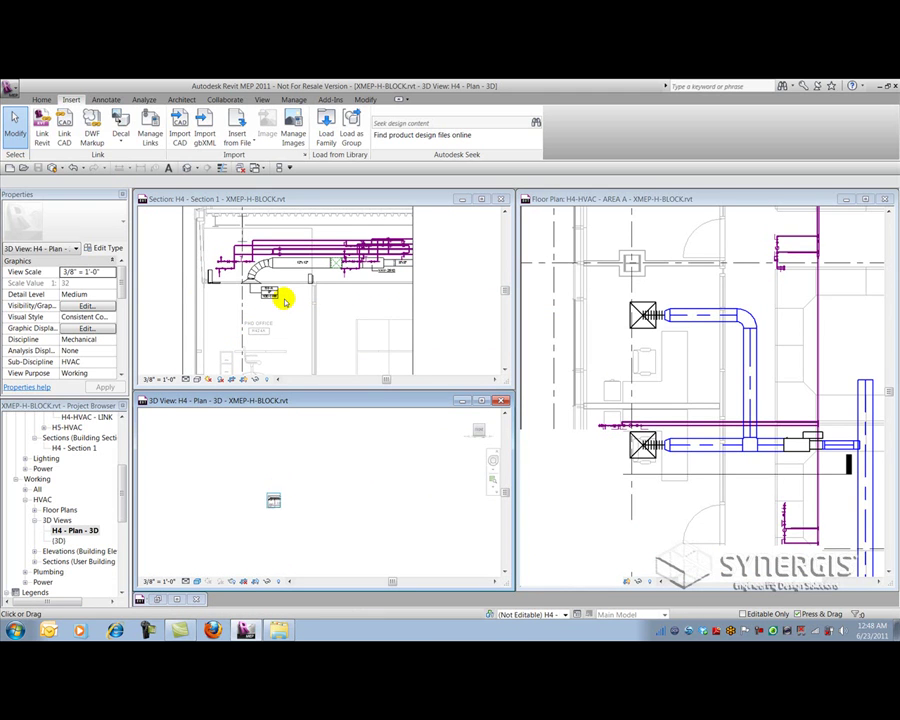
left_click(315, 497)
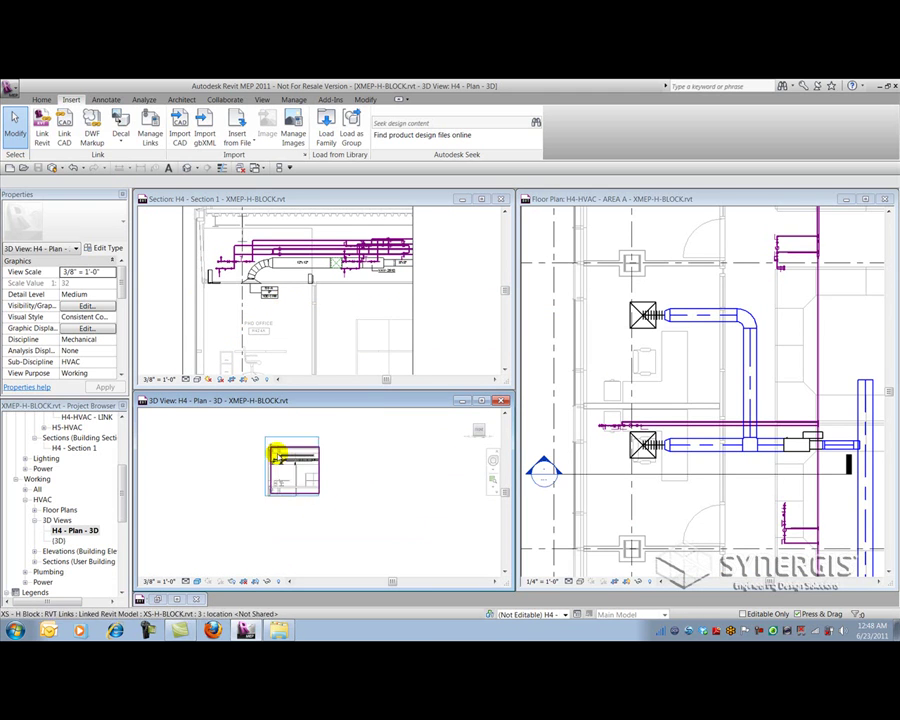
scroll(270, 465, "up", 2)
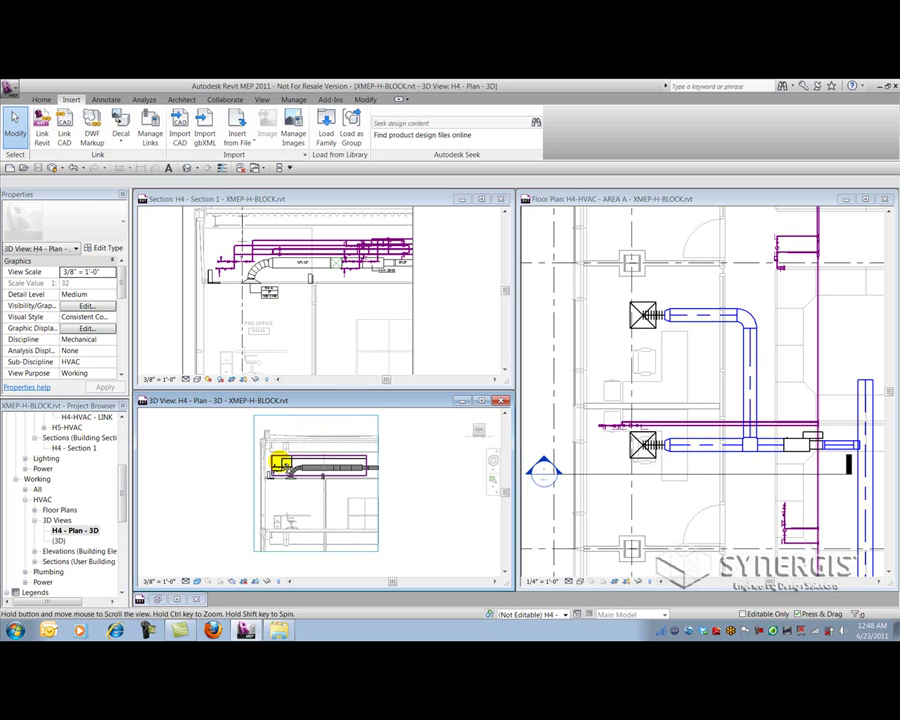
scroll(270, 470, "up", 1)
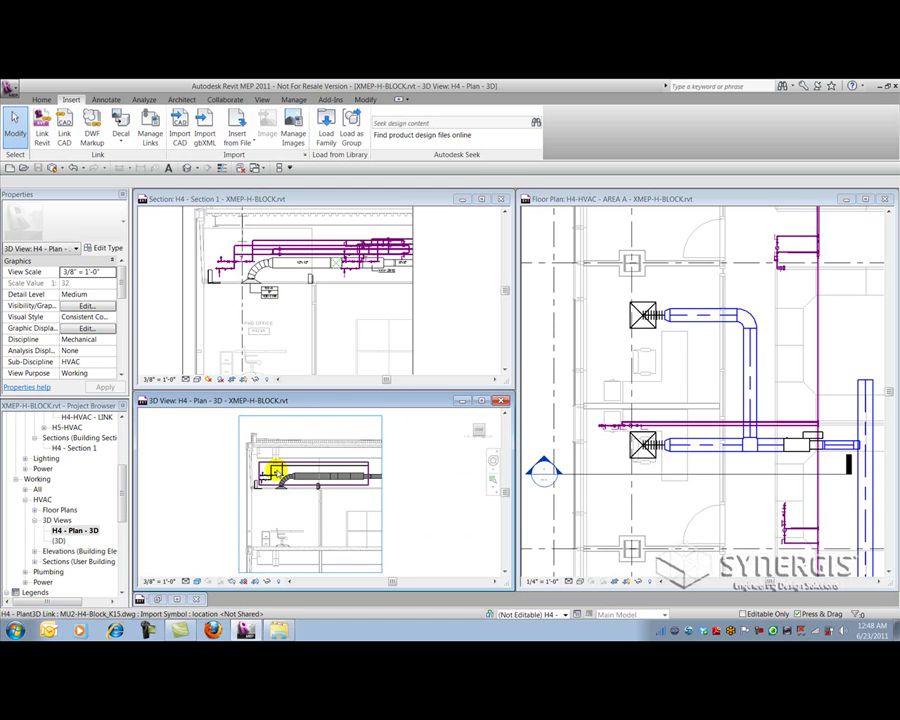
Hide the H4 - Plant3D Link workset in the H4 - Section 1 view
left_click(436, 338)
scroll(434, 336, "down", 3)
mouse_move(421, 313)
middle_mouse_down()
mouse_move(382, 314)
mouse_move(405, 322)
middle_mouse_up()
scroll(390, 320, "up", 1)
scroll(405, 323, "down", 1)
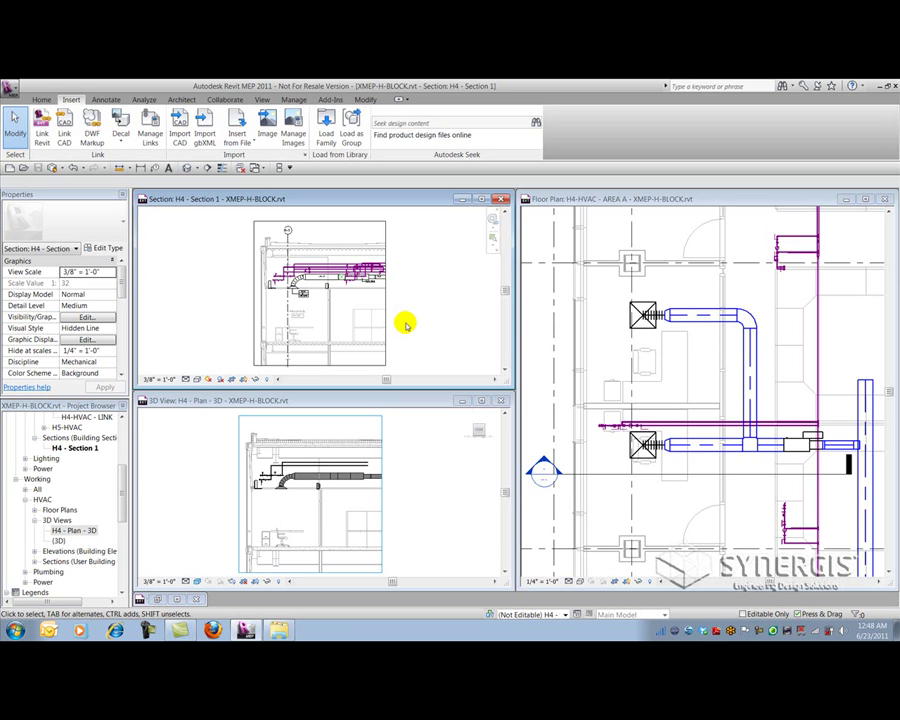
left_click(423, 320)
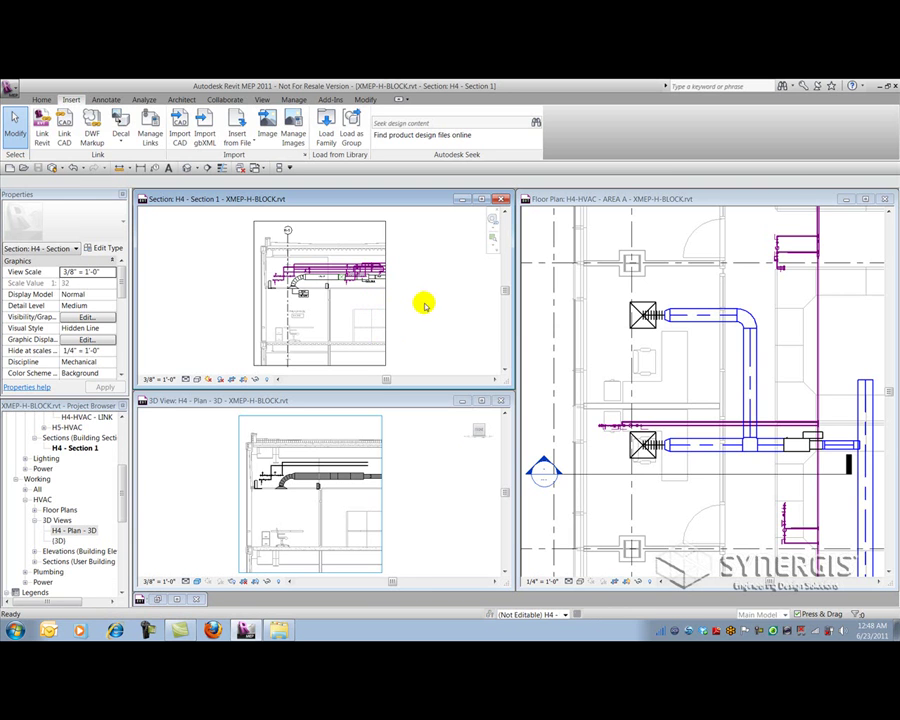
key("v")
key("g")
left_click(692, 120)
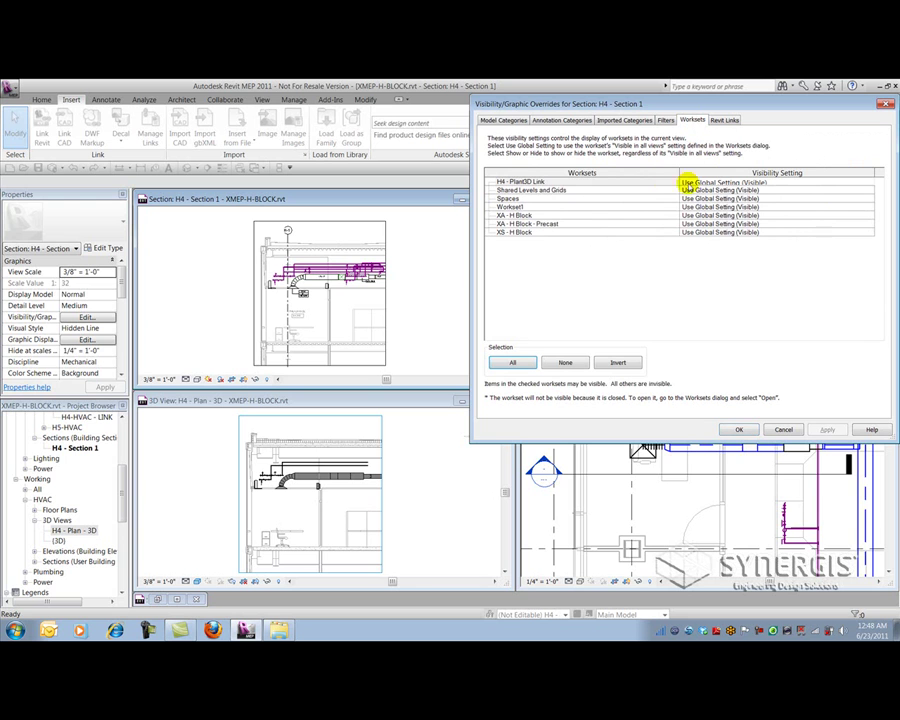
left_click(720, 182)
left_click(869, 182)
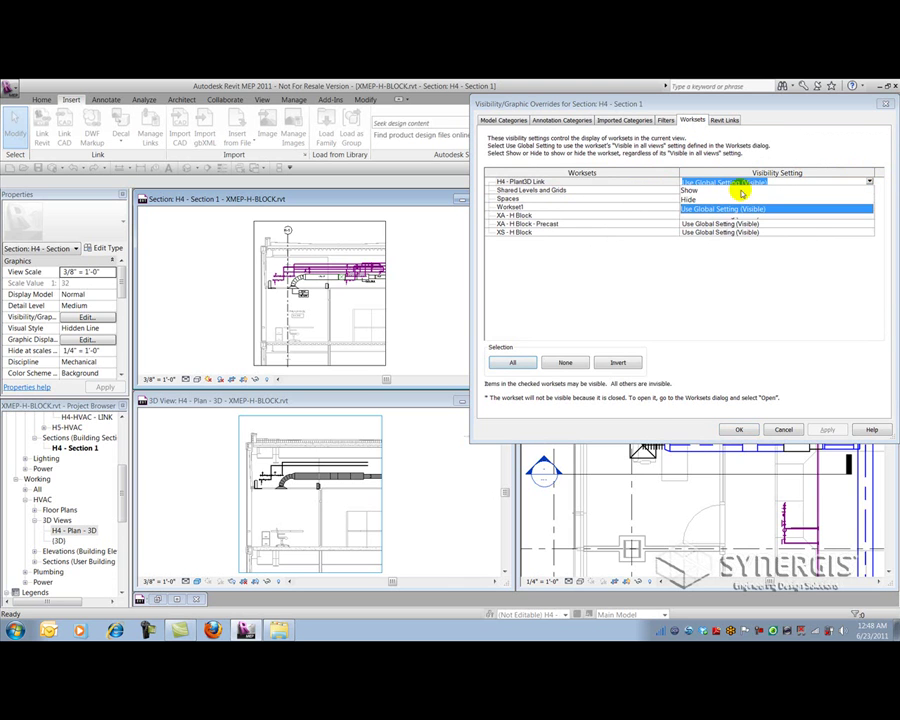
left_click(689, 200)
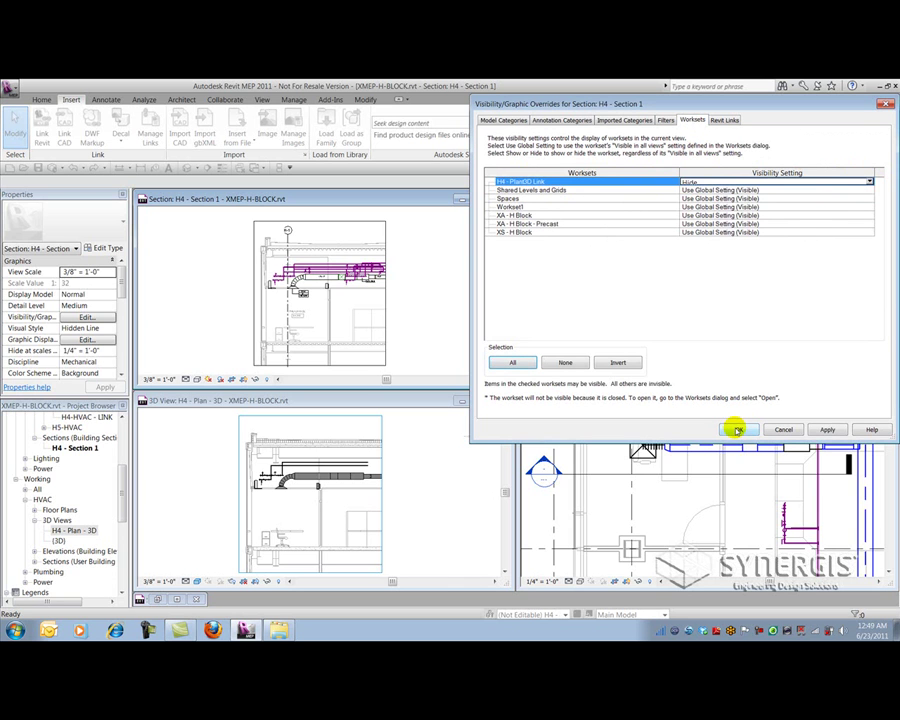
left_click(737, 430)
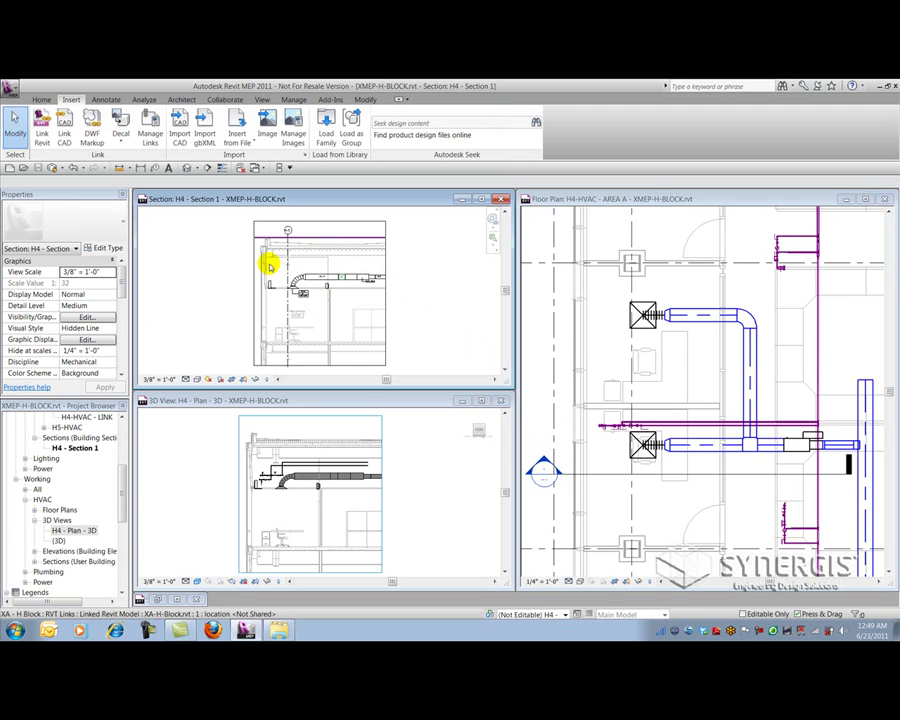
middle_click_drag(382, 263, 422, 287)
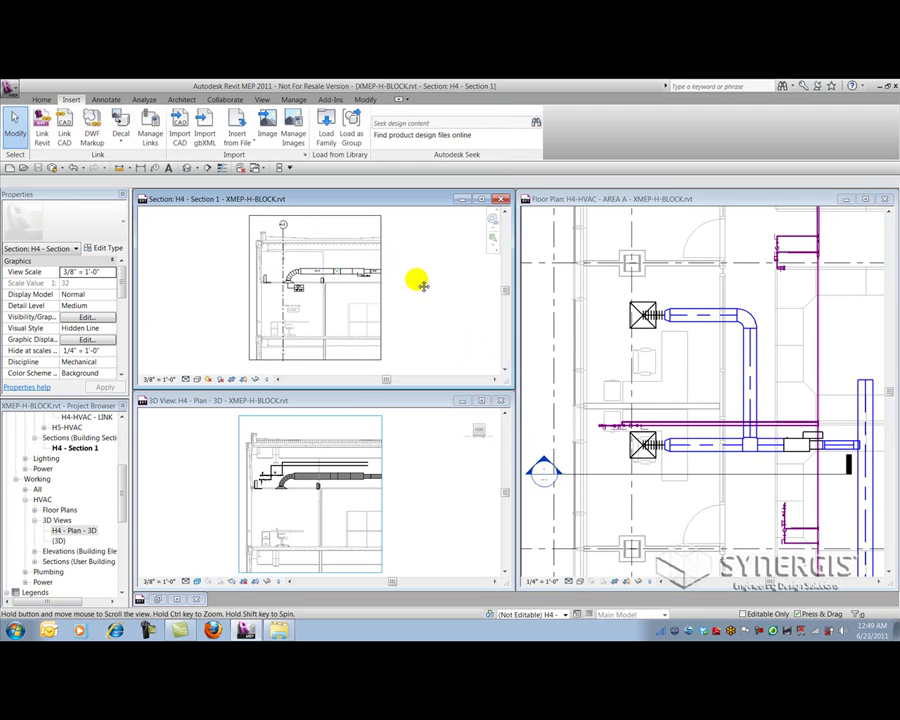
Hide the XA-H-Block-Precast, XA-H-Block and XS-H-BLOCK links in the H4 - Plan - 3D view and set its visual style to Hidden Line
left_click(422, 485)
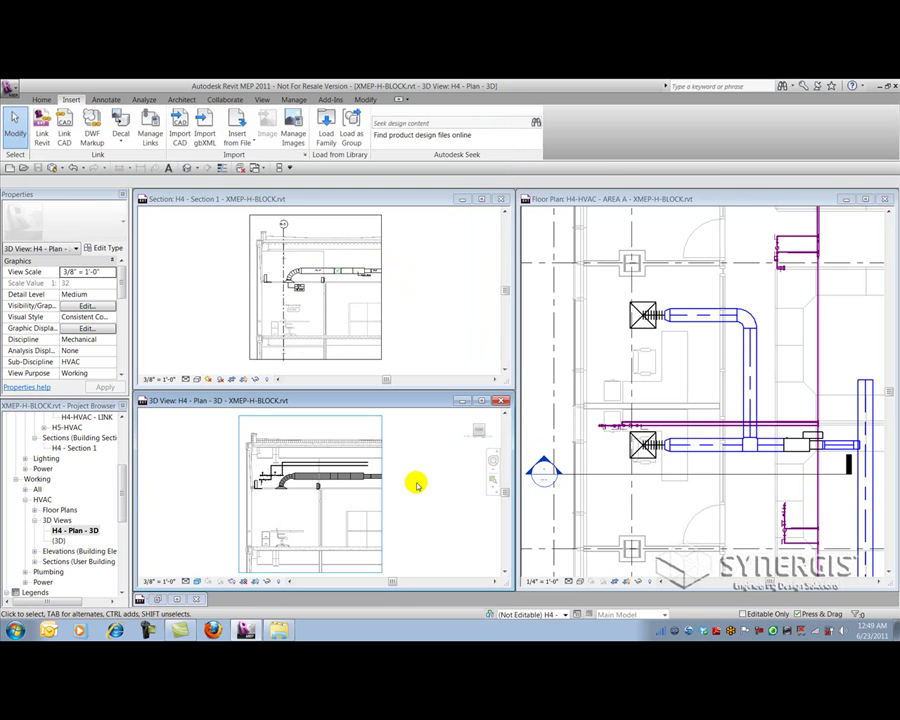
key("v")
key("g")
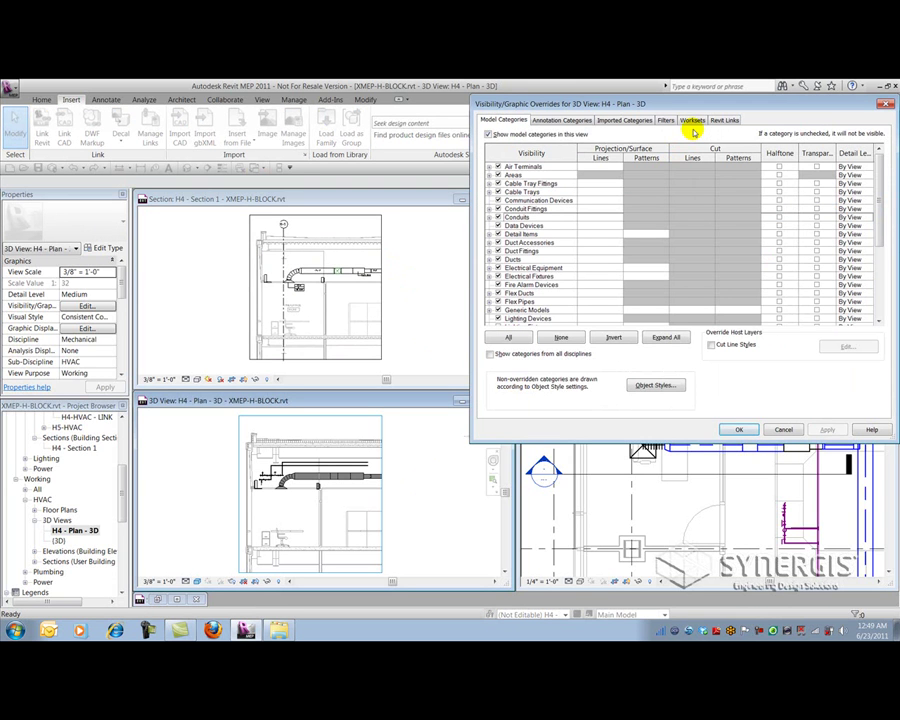
left_click(725, 120)
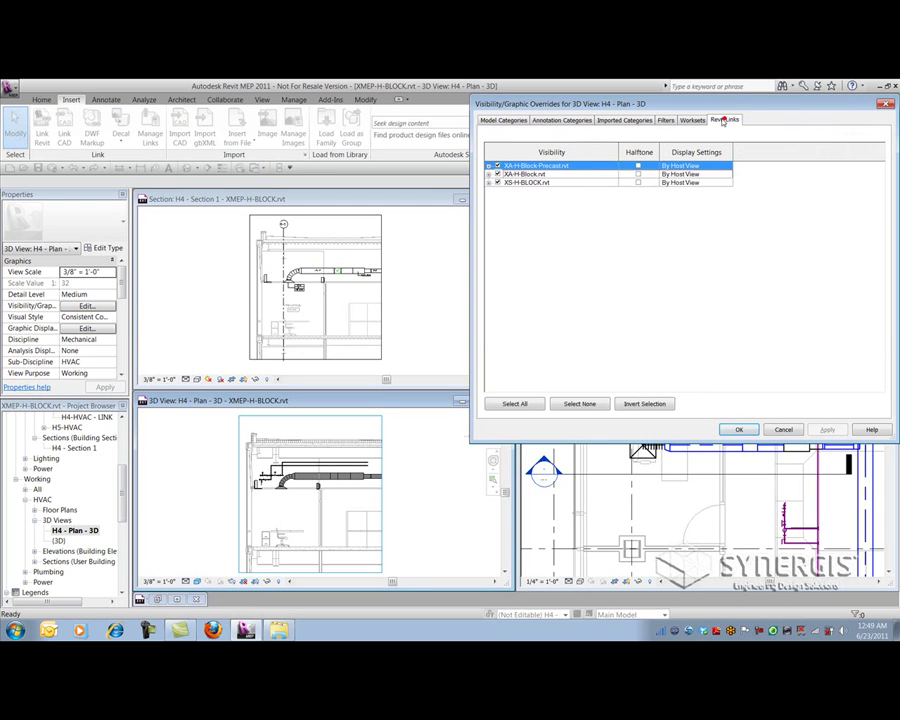
left_click(497, 165)
left_click(497, 174)
left_click(497, 182)
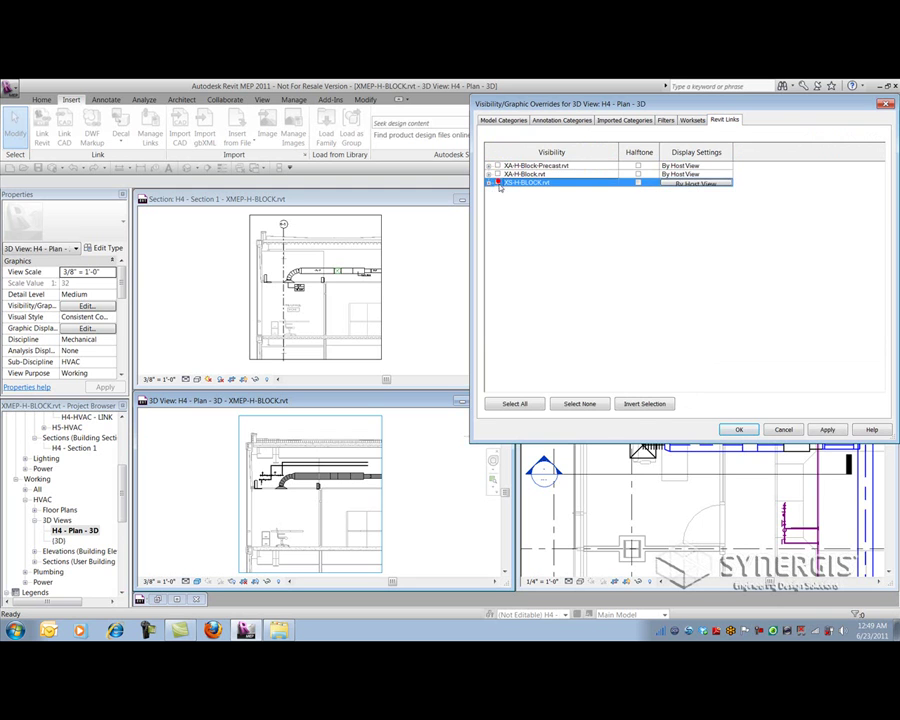
left_click(736, 430)
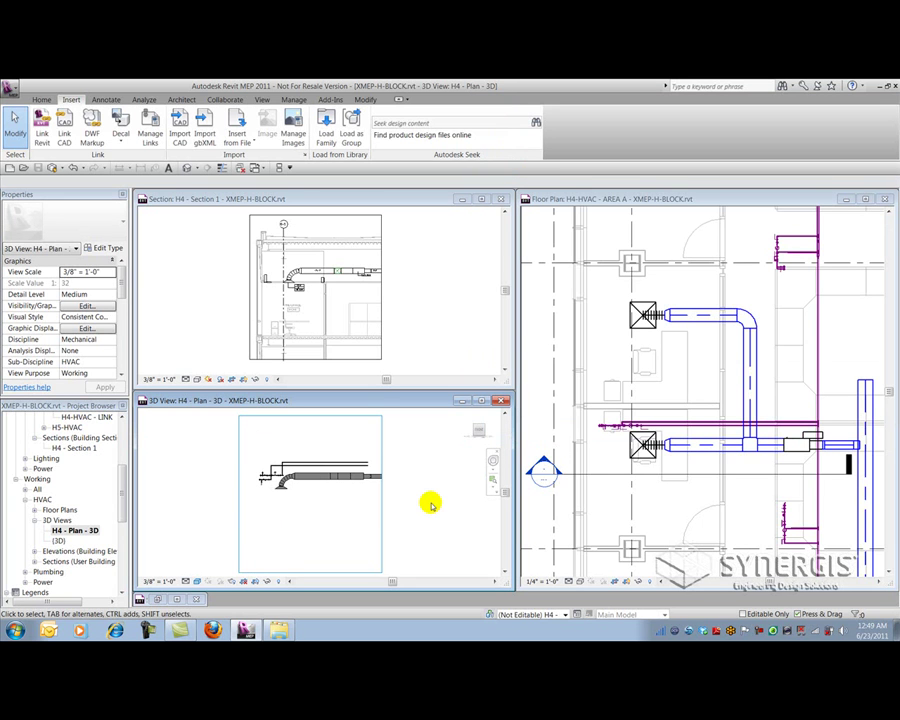
left_click(197, 581)
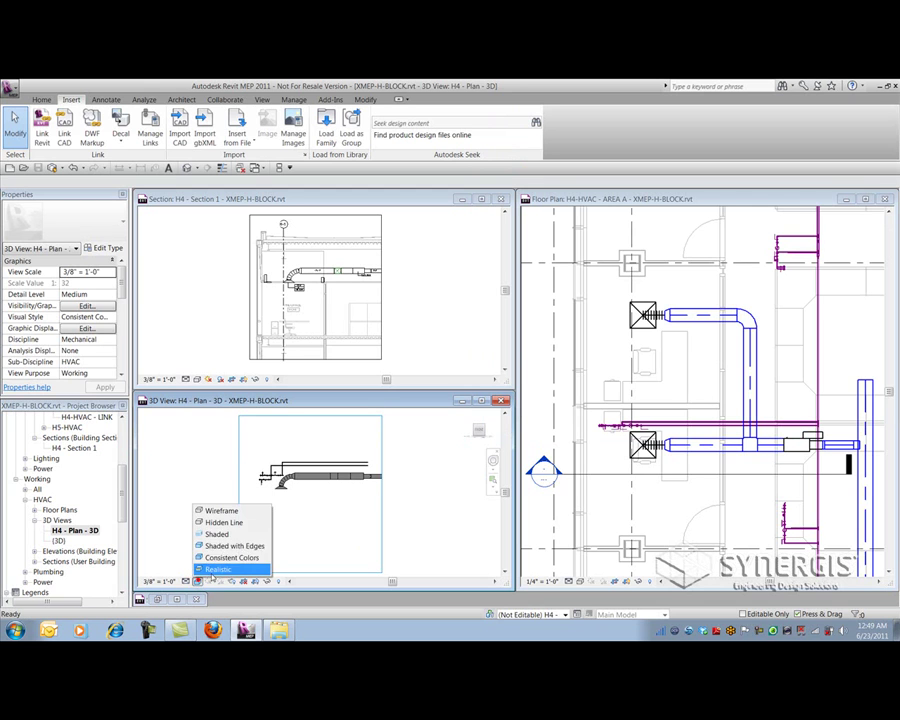
left_click(220, 522)
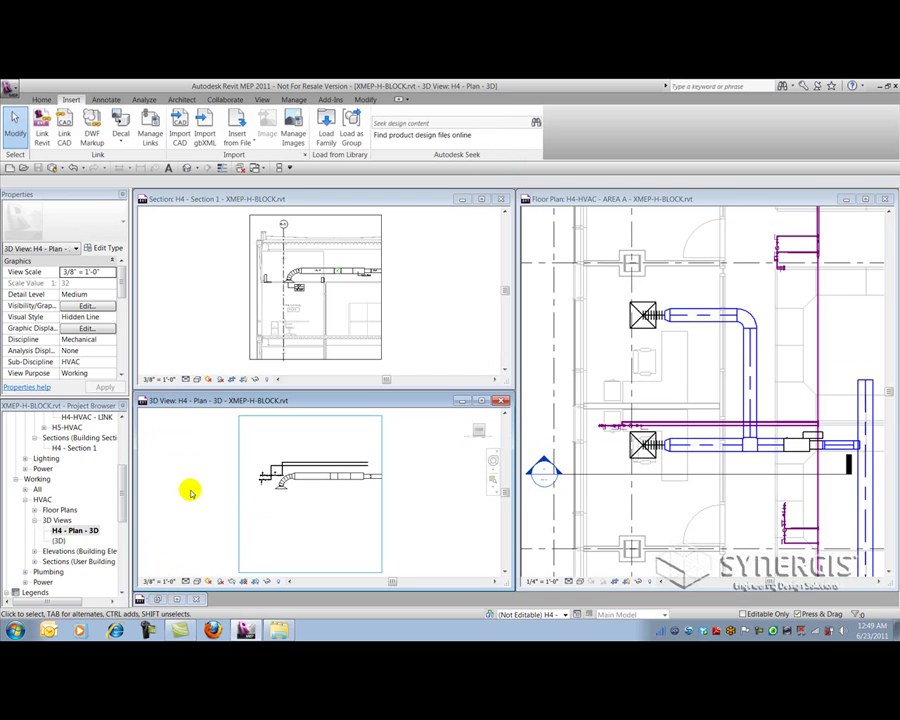
Bring up sheet M-25 - HVAC SECTION - H4 and place the H4 - Section 1 view at its lower right, beside the title block
left_click(176, 600)
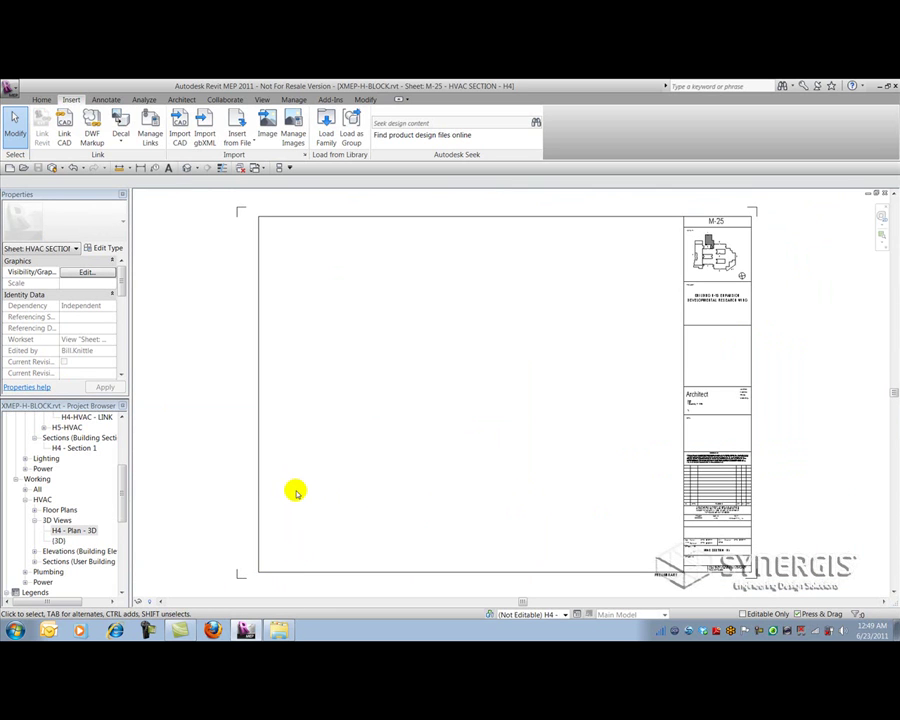
left_click(72, 448)
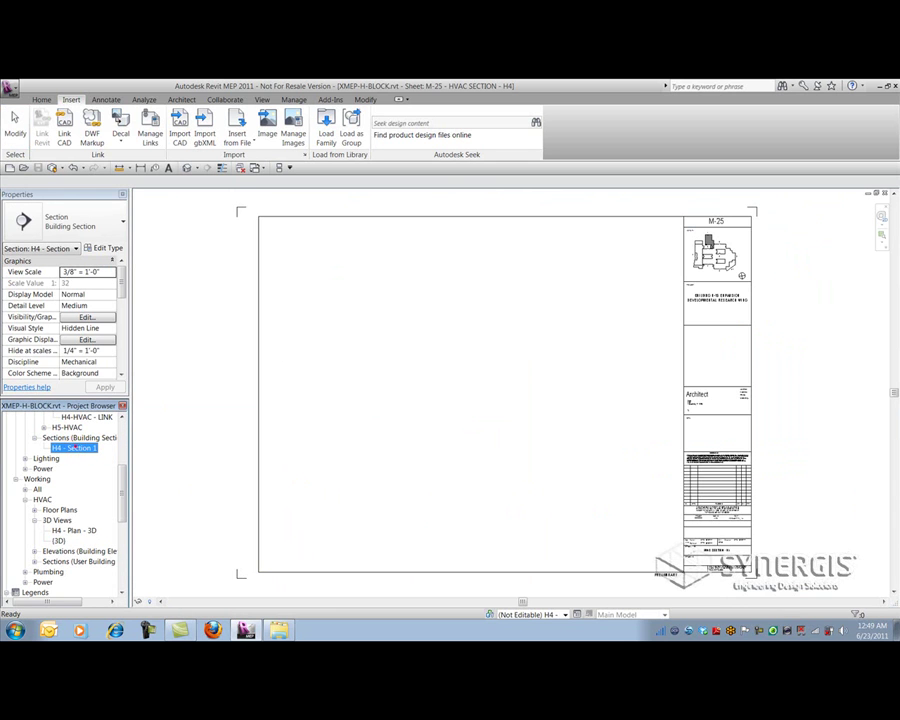
left_click_drag(72, 448, 504, 486)
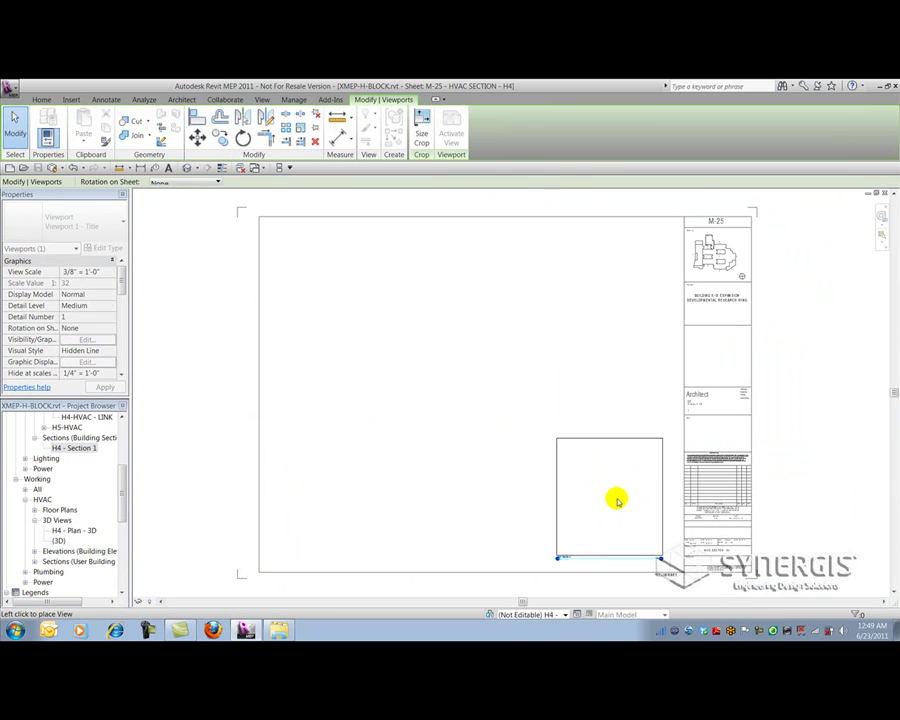
left_click(615, 499)
scroll(656, 567, "up", 2)
scroll(655, 563, "up", 2)
scroll(526, 466, "up", 1)
scroll(542, 442, "down", 1)
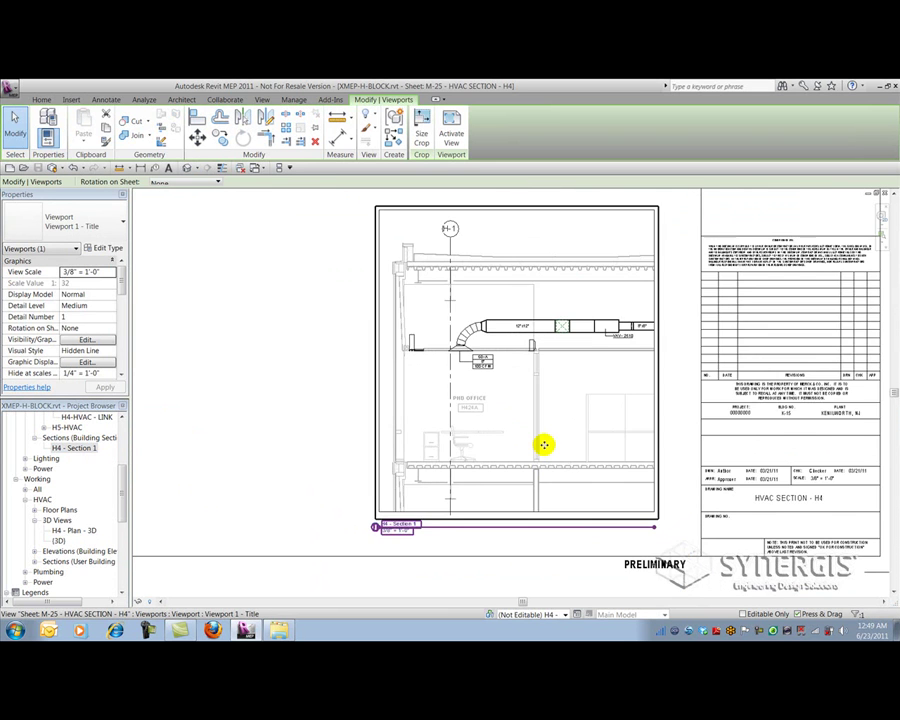
scroll(527, 455, "down", 1)
middle_click_drag(530, 458, 492, 462)
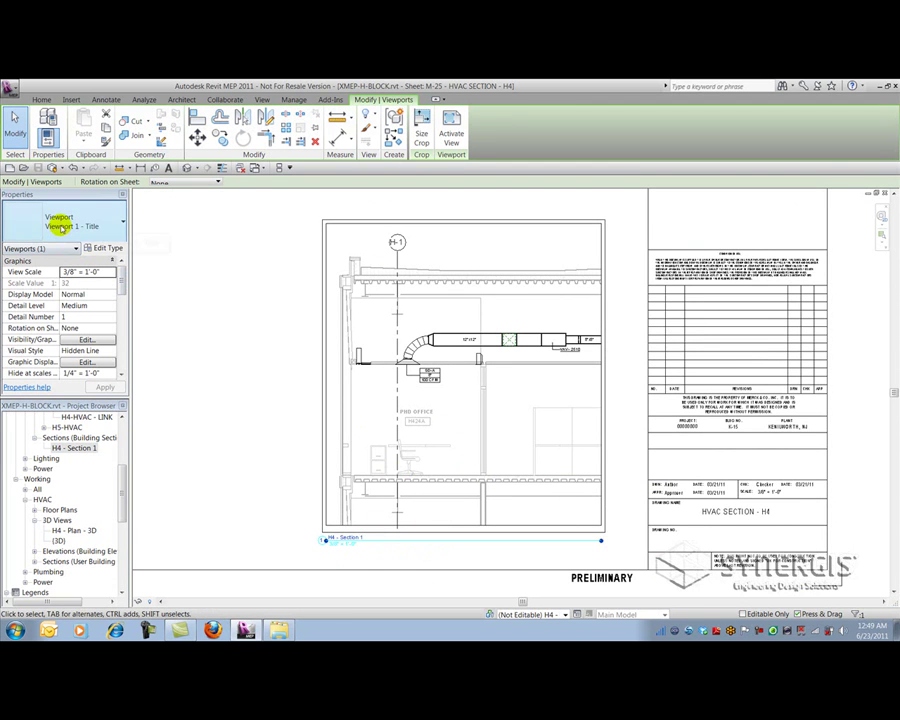
left_click(245, 441)
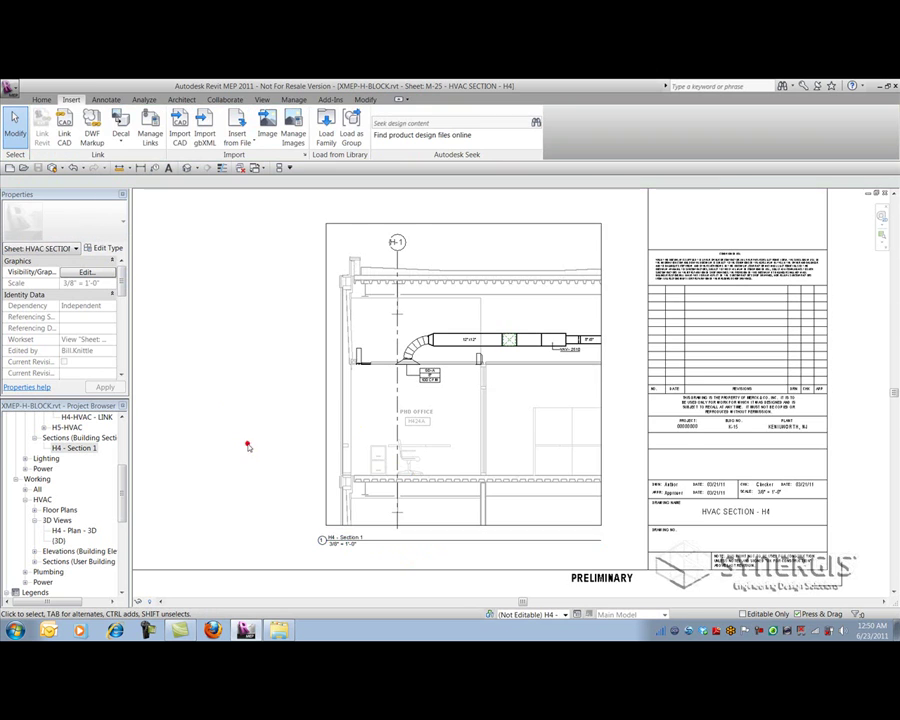
Place the H4 - Plan - 3D view on the sheet, in the empty area to the right of the title block
scroll(250, 450, "down", 2)
scroll(249, 446, "down", 3)
middle_click_drag(243, 444, 342, 430)
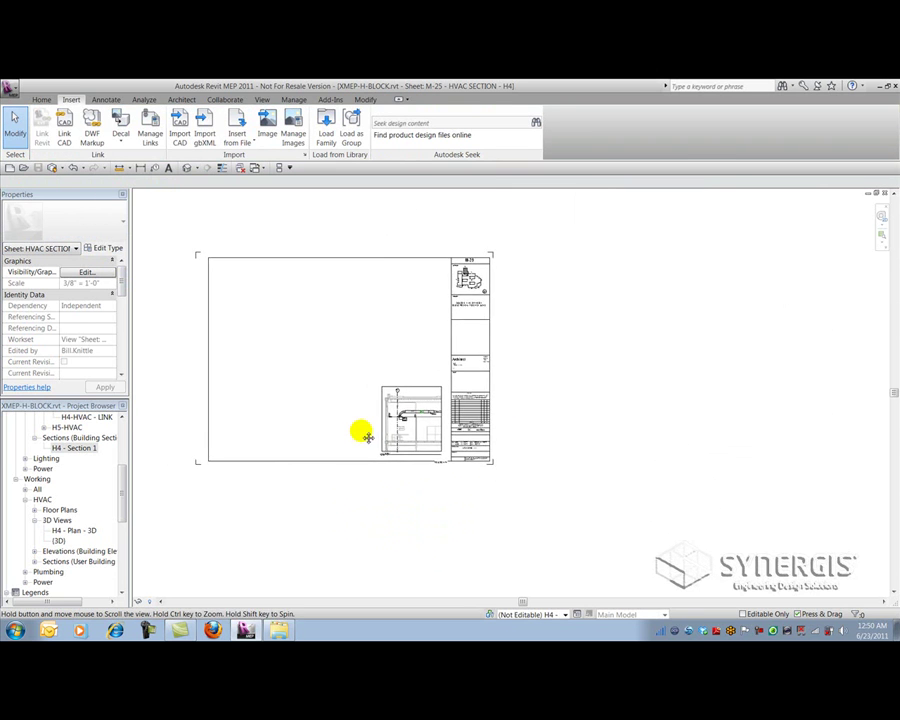
left_click(80, 531)
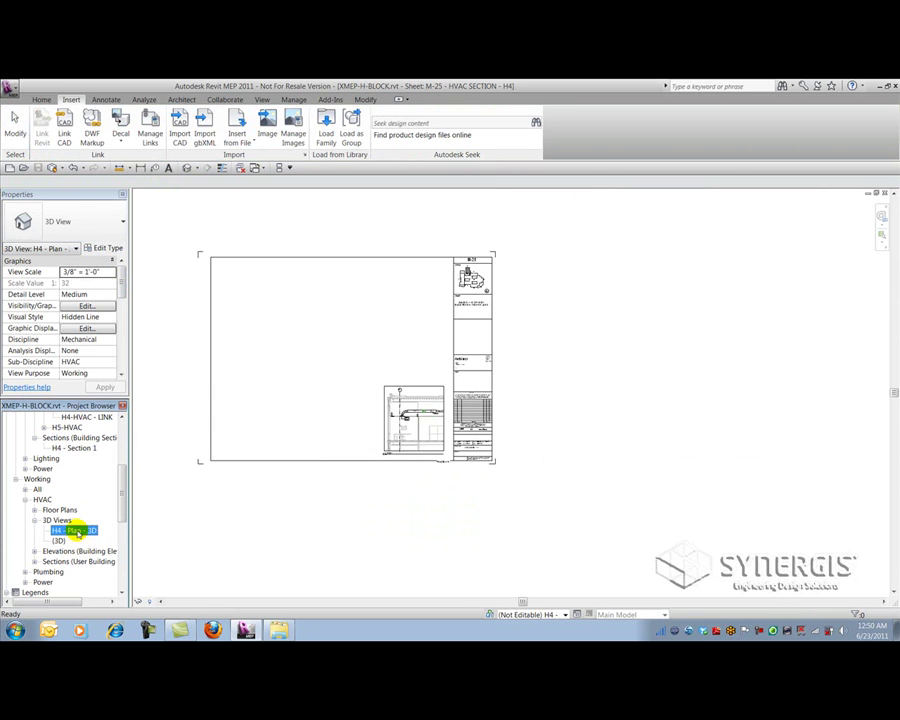
left_click_drag(75, 530, 627, 428)
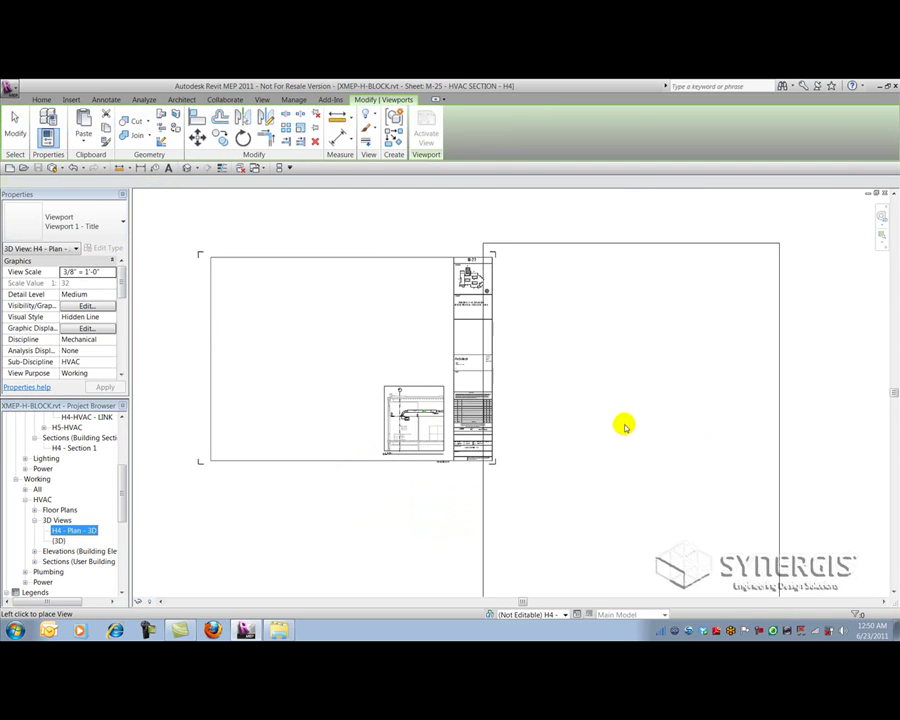
left_click(647, 395)
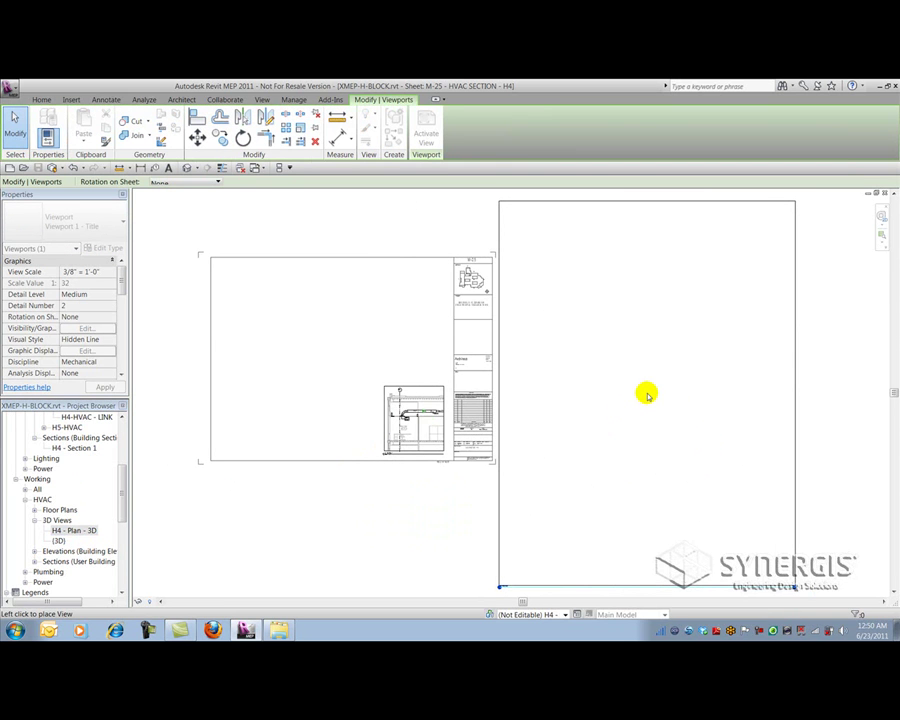
left_click(646, 393)
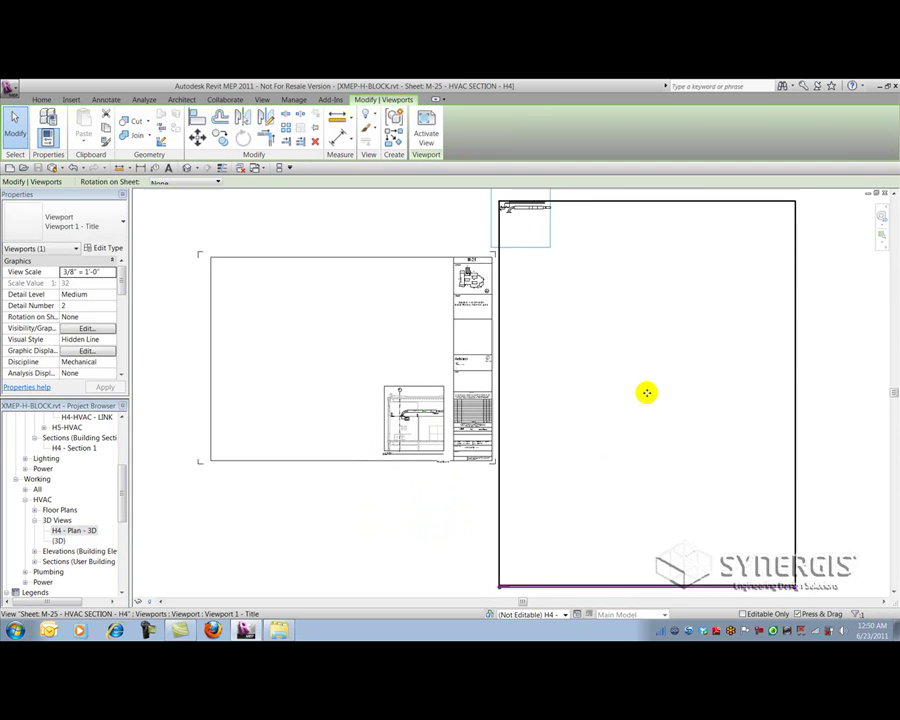
scroll(630, 384, "down", 1)
scroll(630, 385, "down", 1)
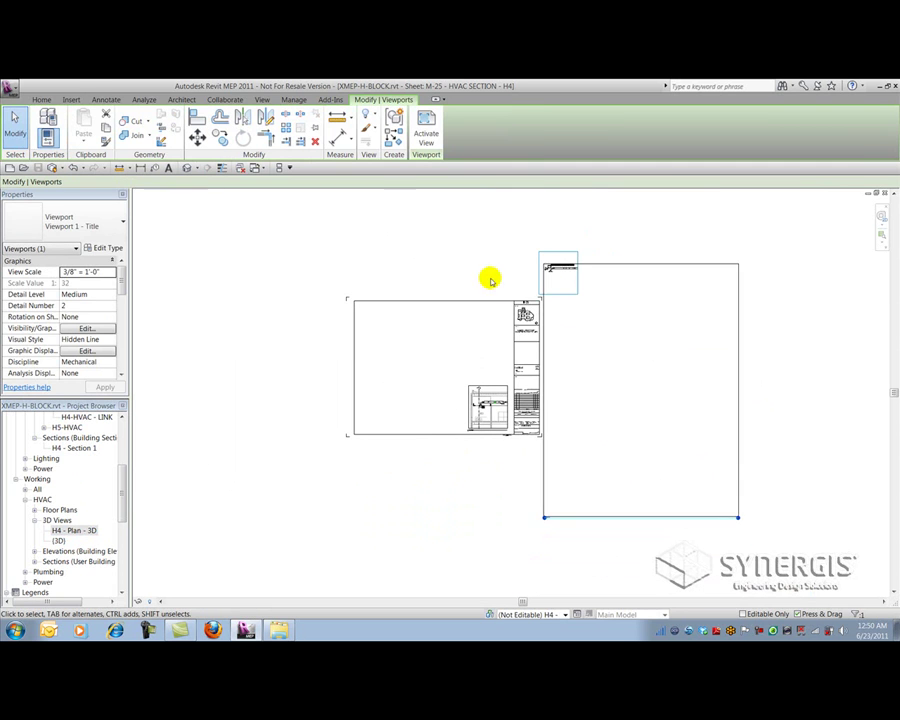
left_click(489, 280)
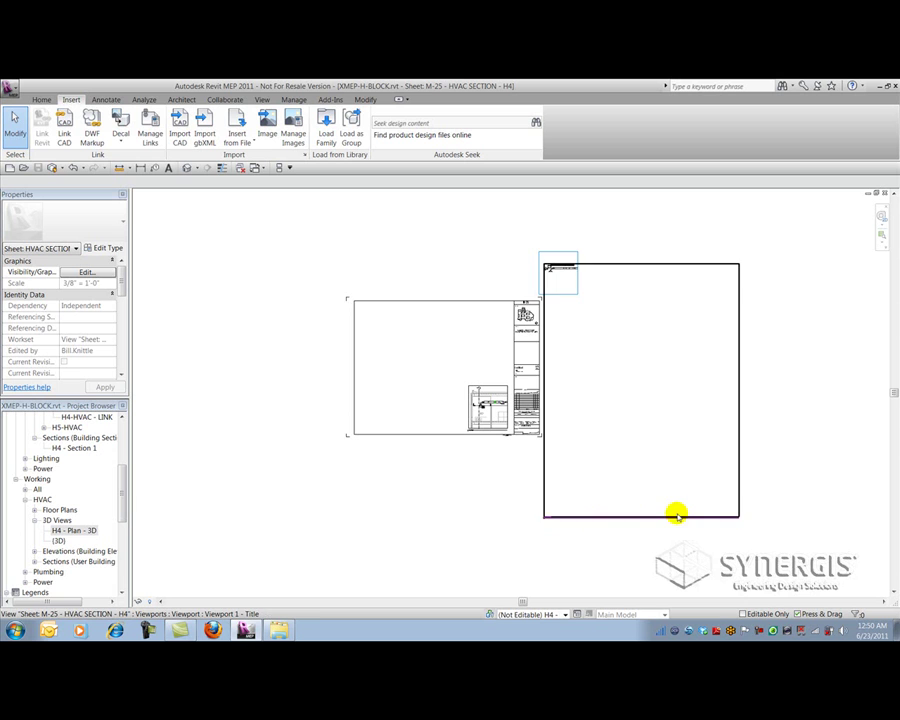
Change the H4 - Plan - 3D viewport's type to Viewport 2 - No Title and check its Show Title type parameter
left_click(572, 283)
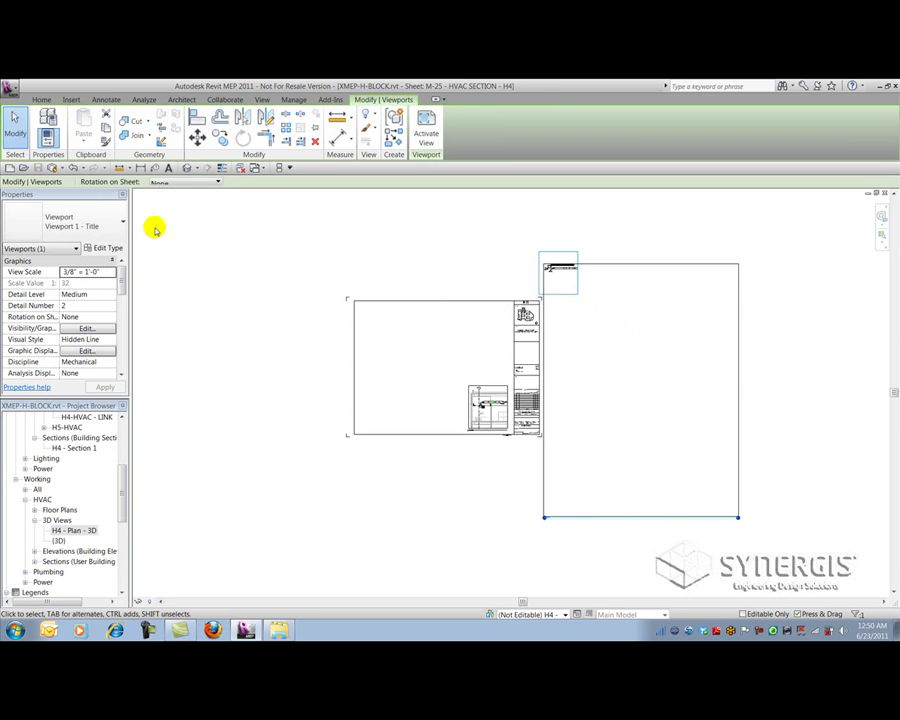
left_click(95, 226)
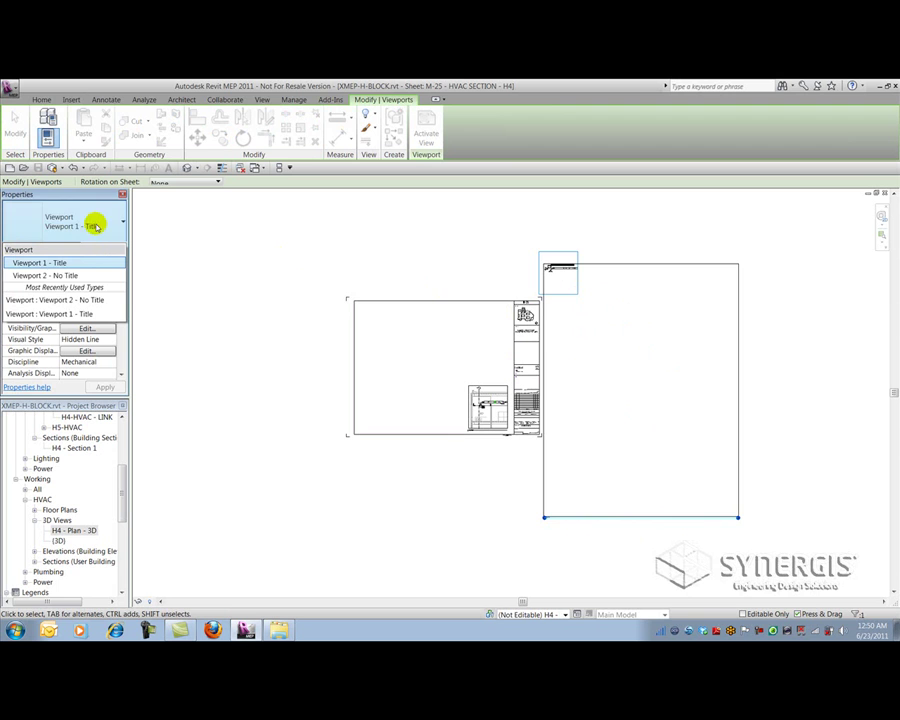
left_click(90, 275)
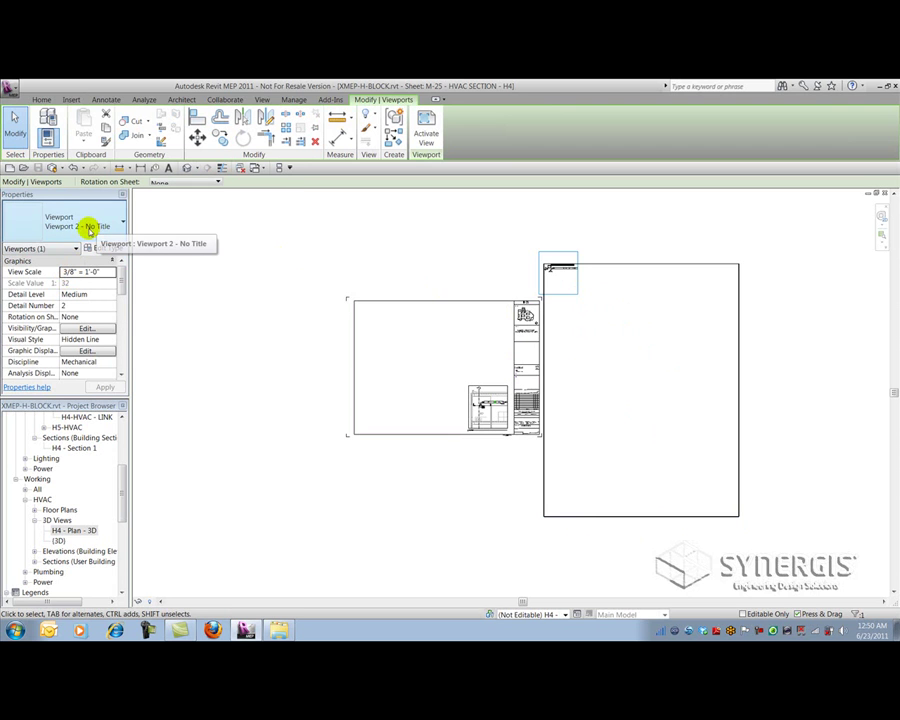
left_click(100, 248)
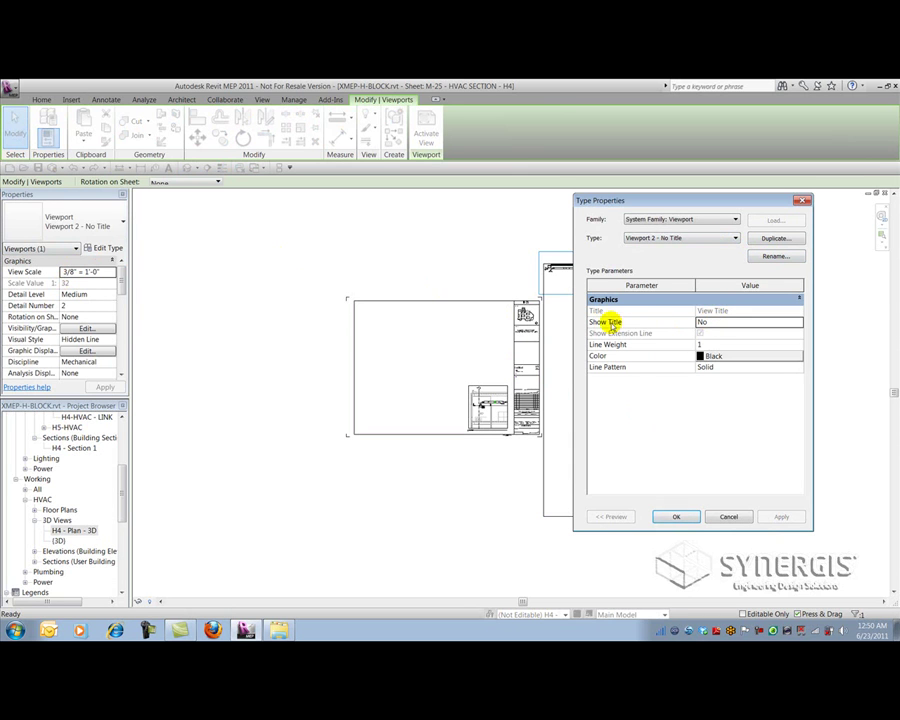
left_click(680, 516)
left_click(603, 235)
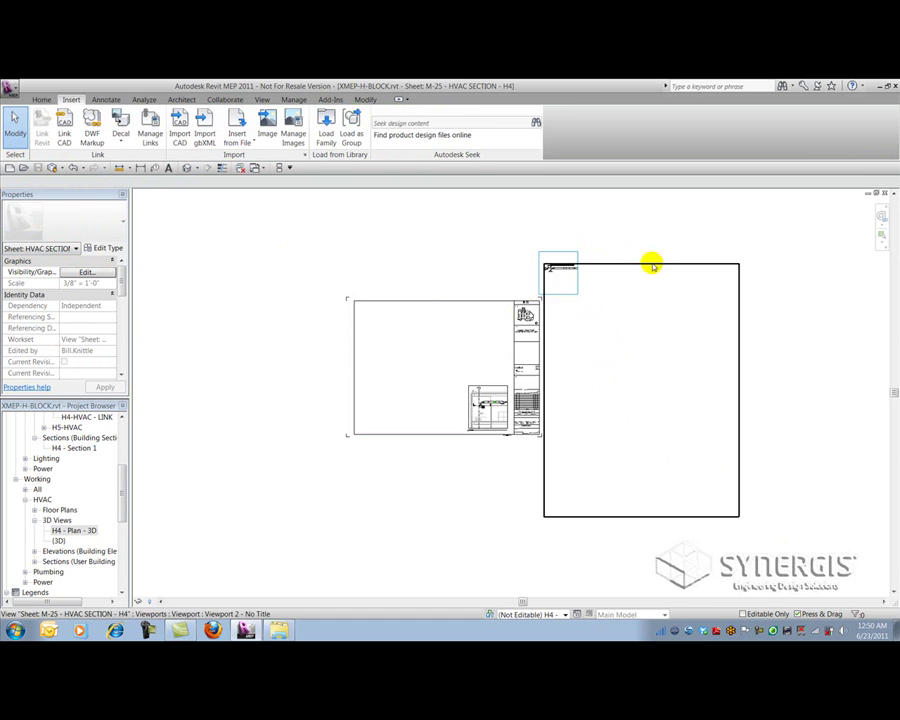
Move the H4 - Plan - 3D viewport onto the H4 - Section 1 viewport so their ducts line up, and check the overlay
left_click(562, 270)
left_click_drag(552, 268, 485, 399)
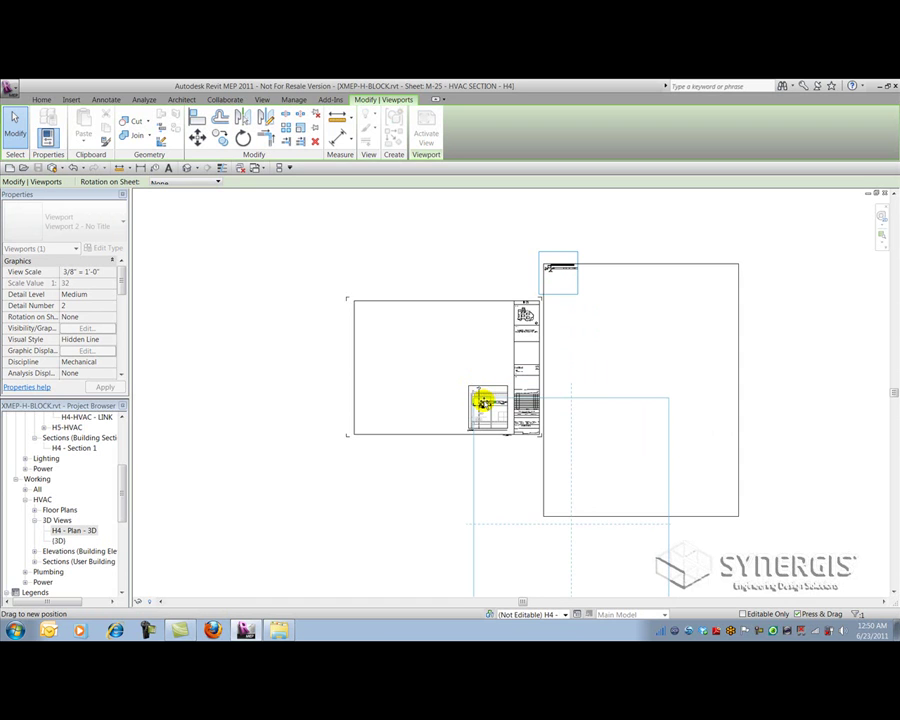
left_click_drag(483, 400, 490, 414)
left_click(444, 477)
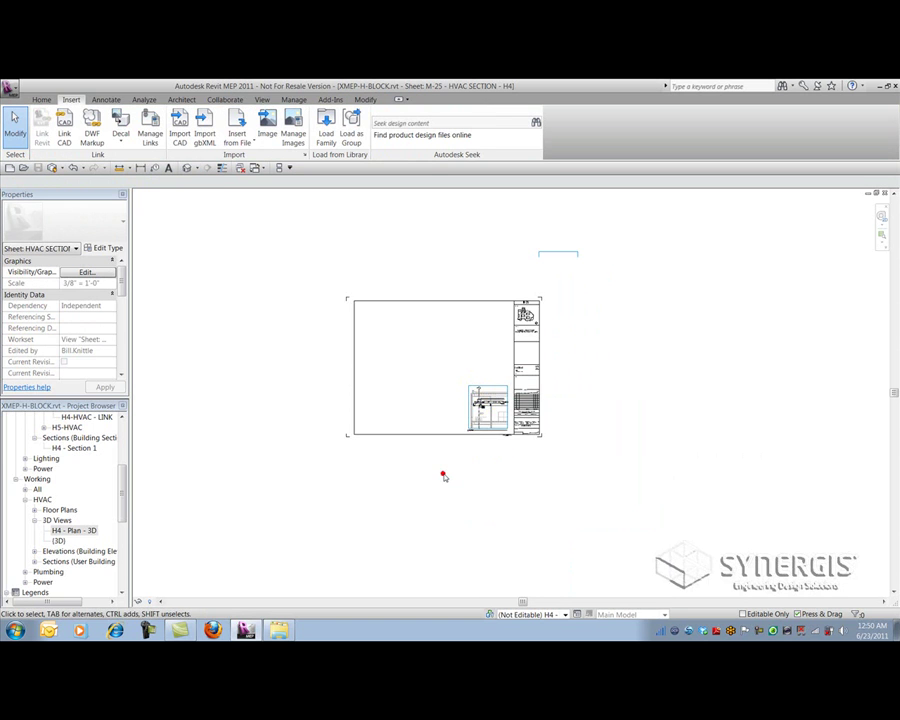
scroll(483, 412, "up", 5)
scroll(494, 421, "up", 2)
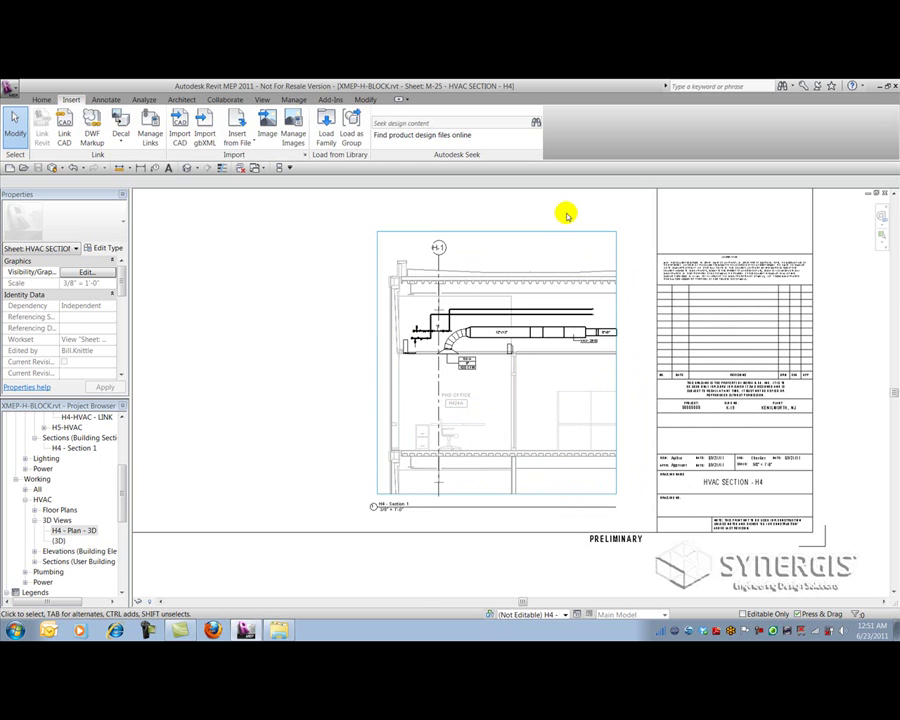
scroll(566, 215, "up", 1)
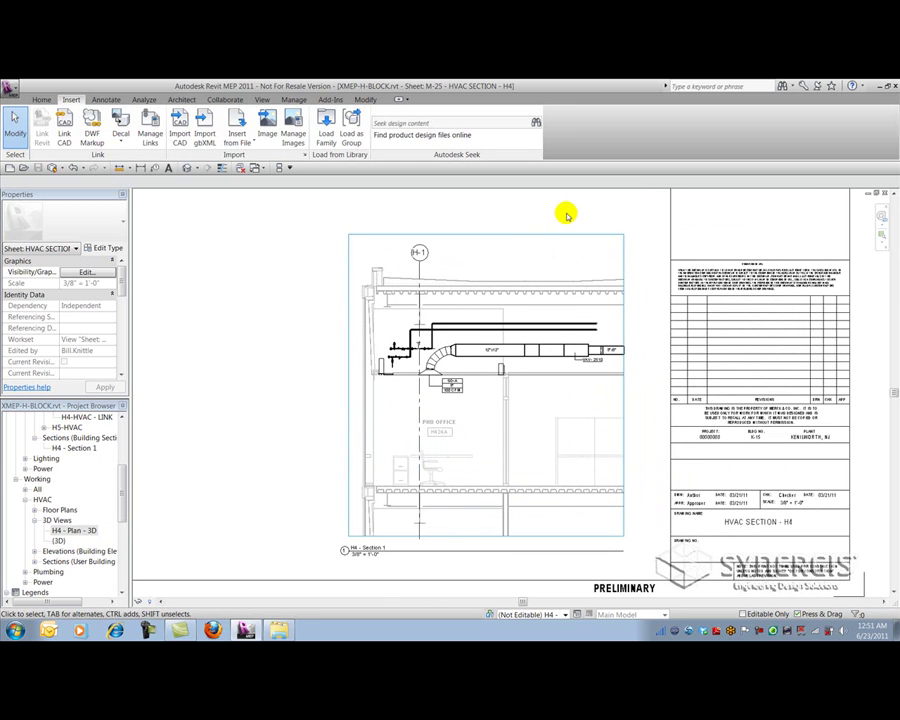
scroll(322, 428, "down", 1)
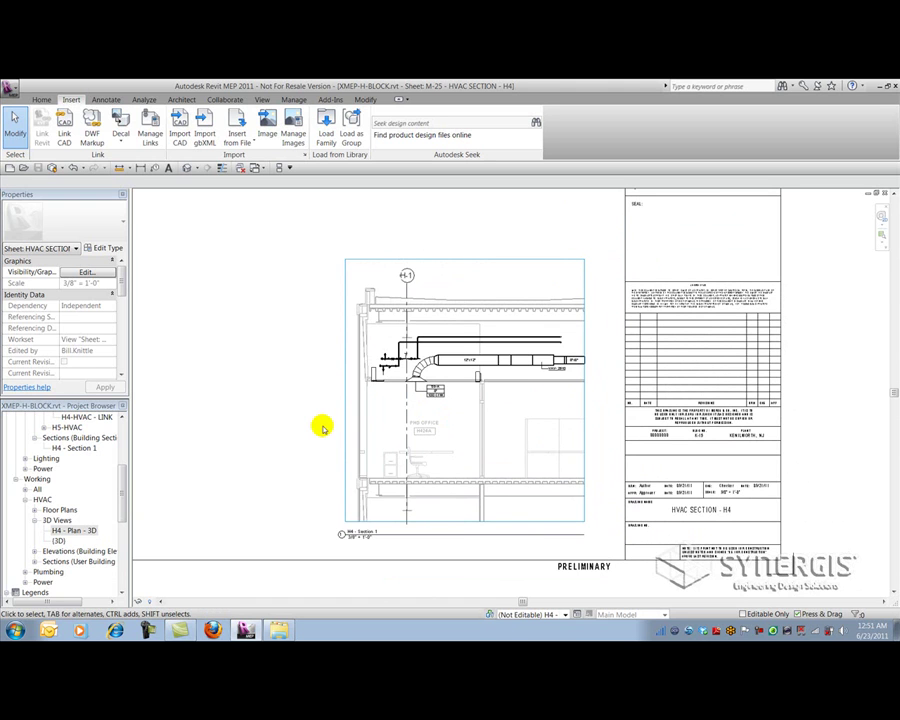
Turn off crop region visibility for the H4 - Section 1 view
left_click(84, 449)
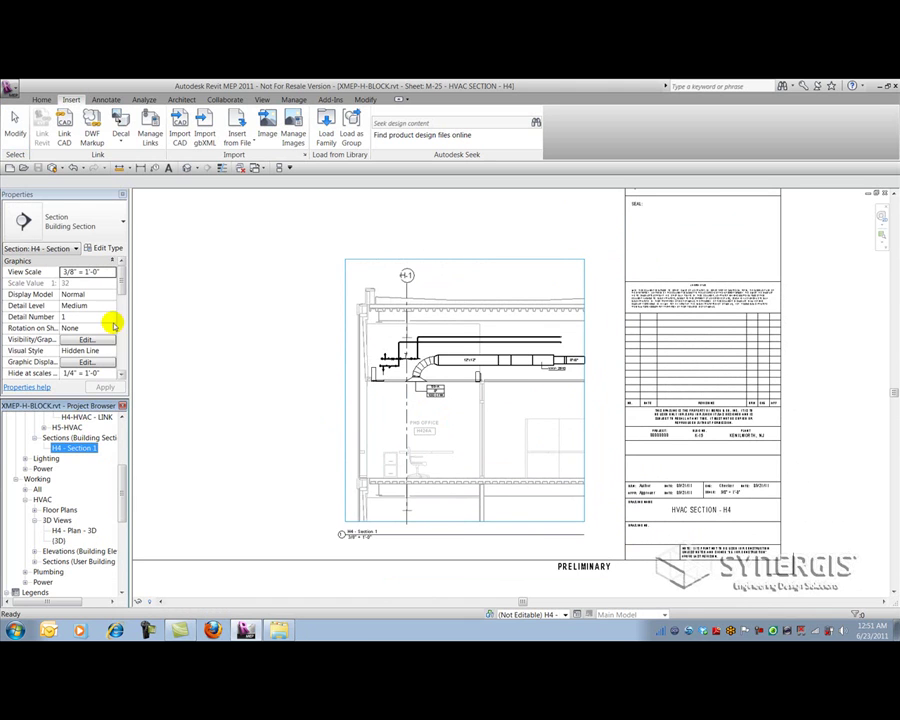
left_click_drag(121, 285, 125, 354)
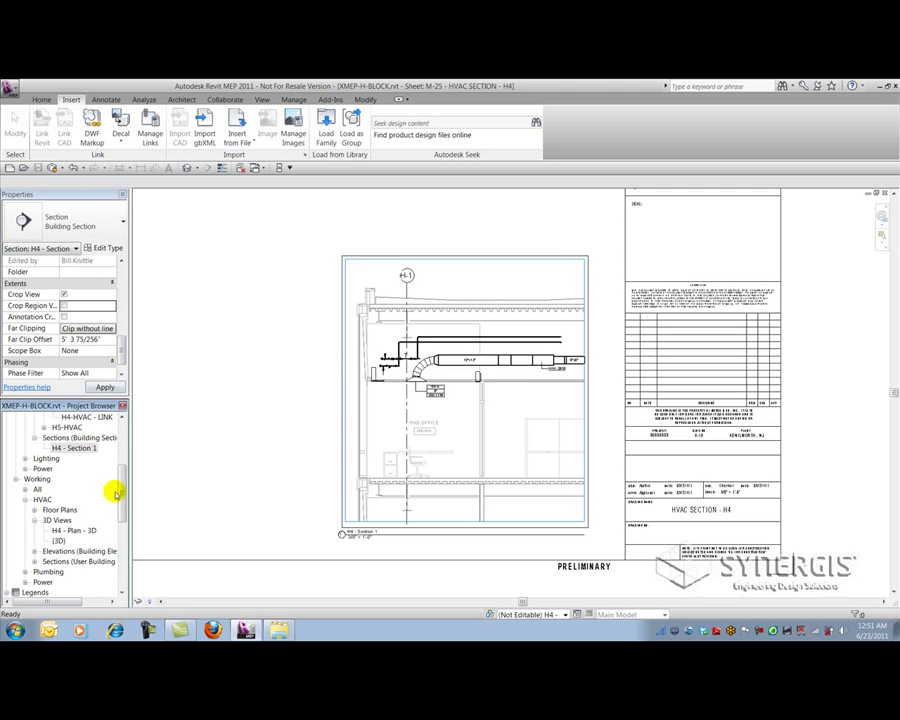
Hide the Section Boxes annotation category in the H4 - Plan - 3D view's visibility/graphic overrides
left_click(76, 530)
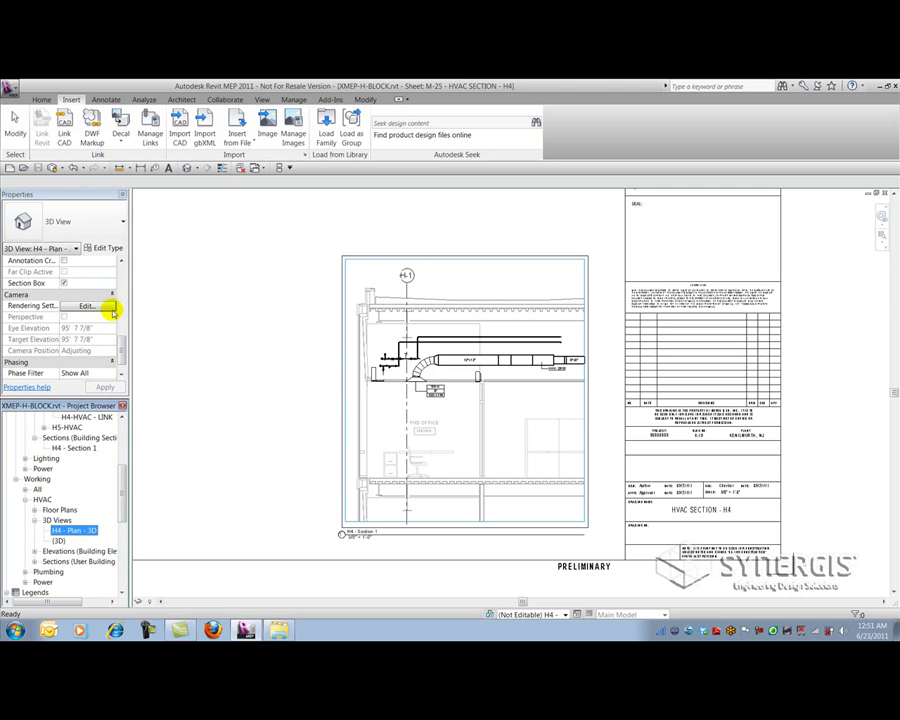
scroll(120, 345, "up", 5)
scroll(122, 345, "up", 3)
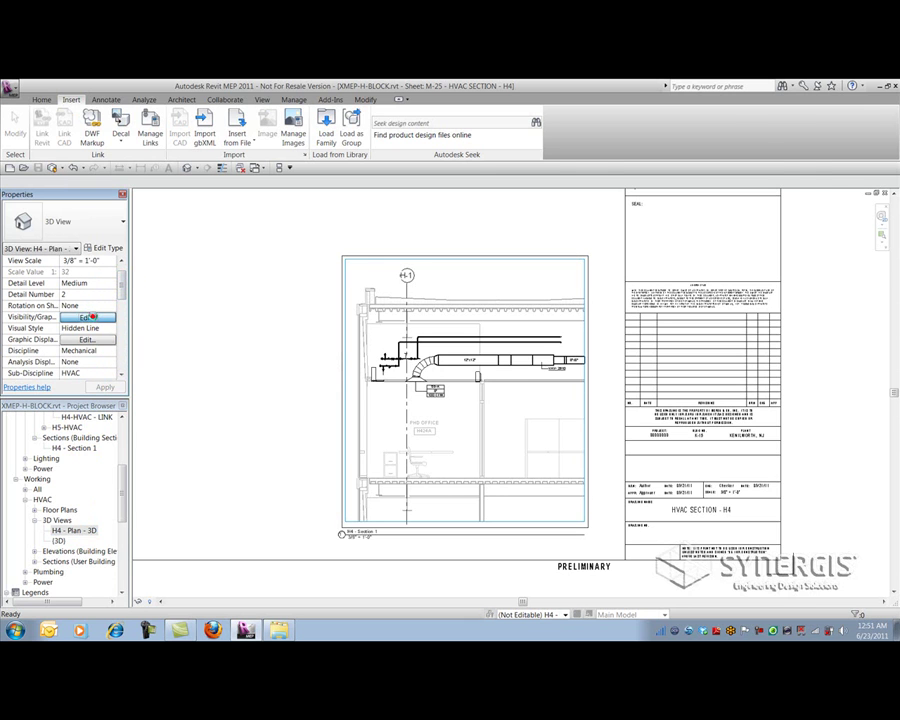
left_click(90, 317)
left_click(557, 120)
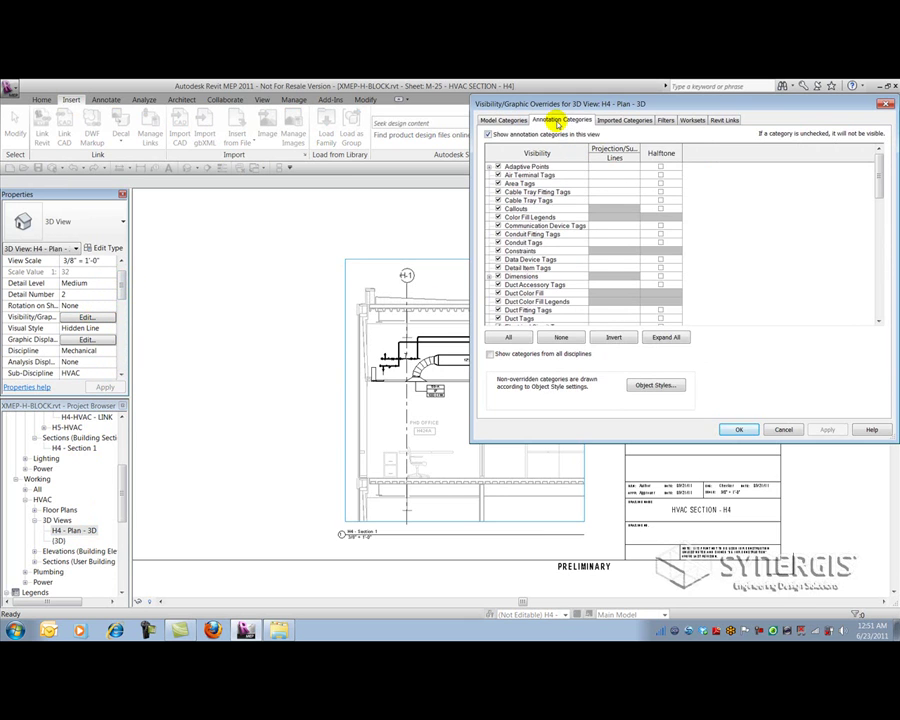
left_click(519, 285)
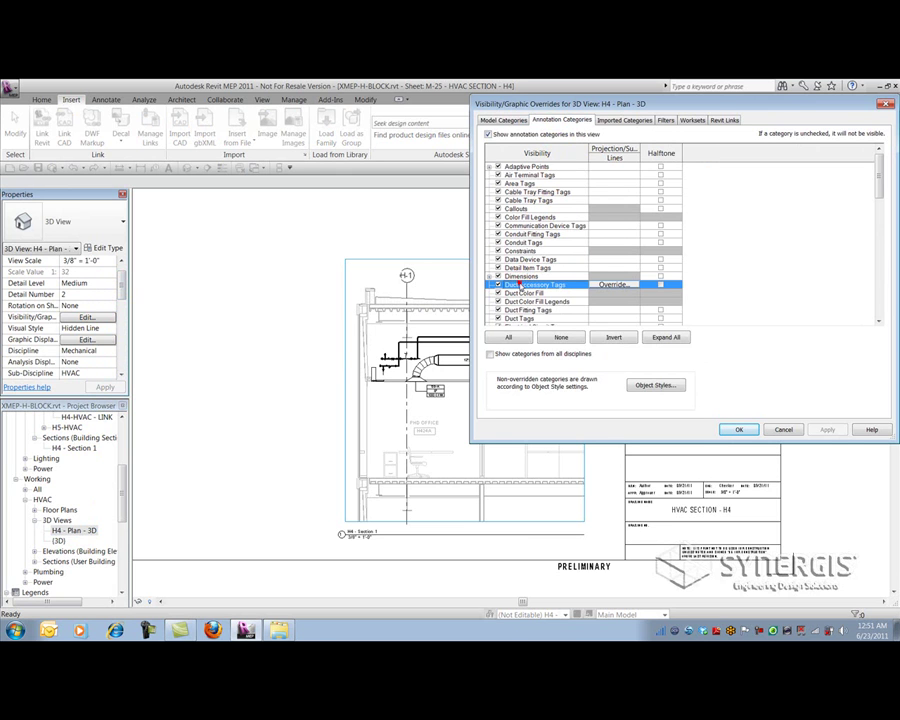
scroll(519, 285, "down", 10)
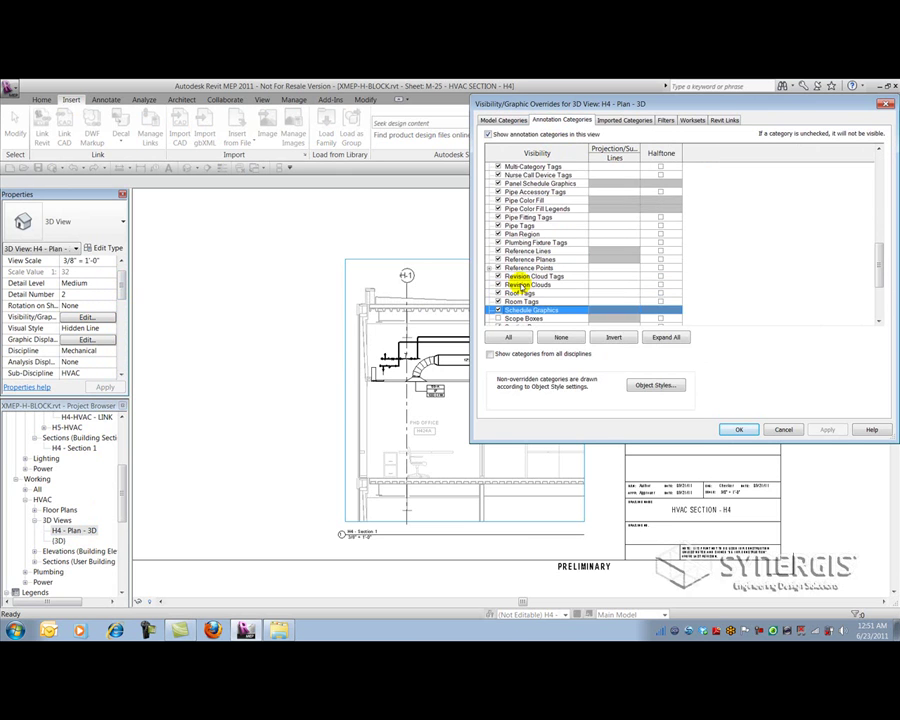
left_click(498, 293)
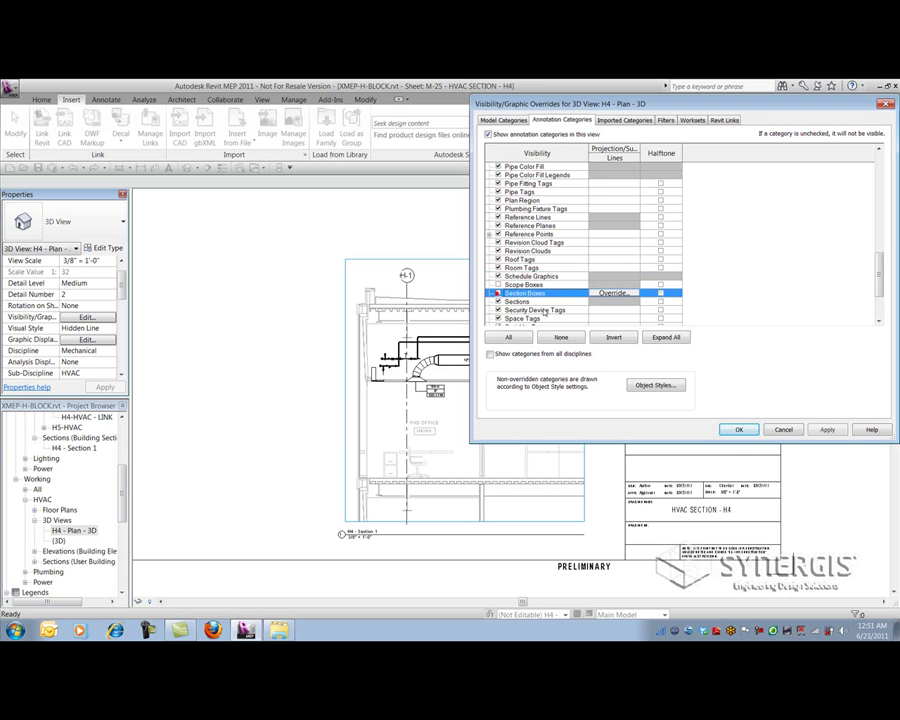
left_click(739, 428)
left_click(254, 407)
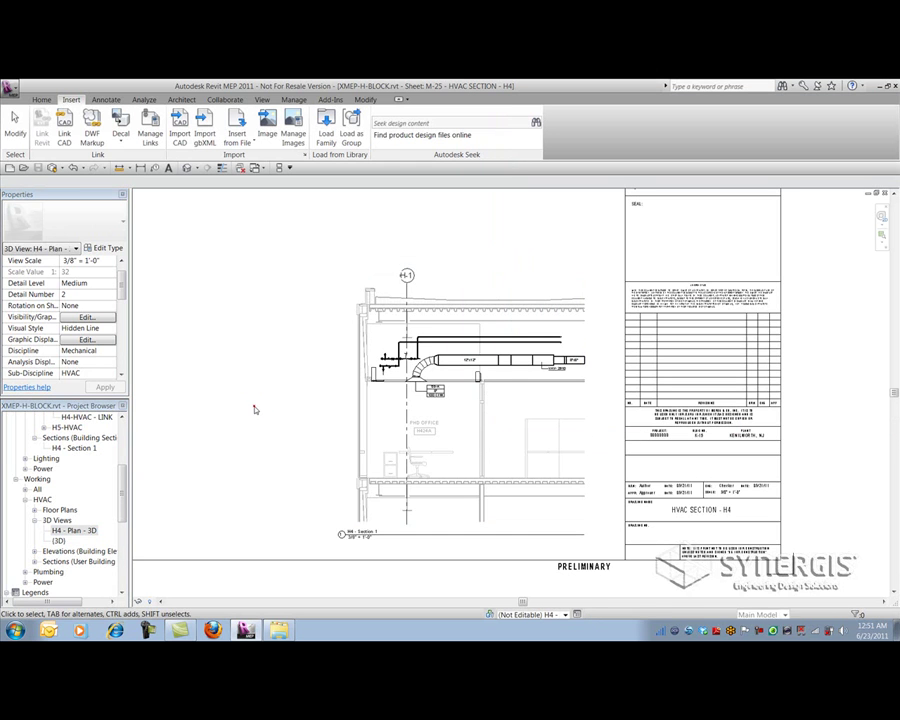